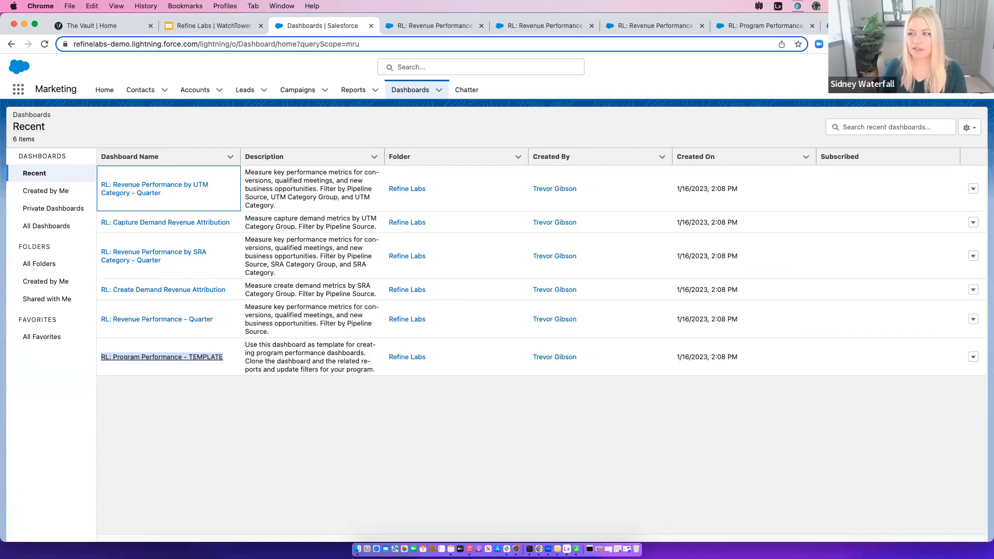
Step: Switch to the RL: Revenue Performance - Quarter dashboard and check the available Pipeline Source filter options
{"action": "left_click", "coordinate": [536, 417]}
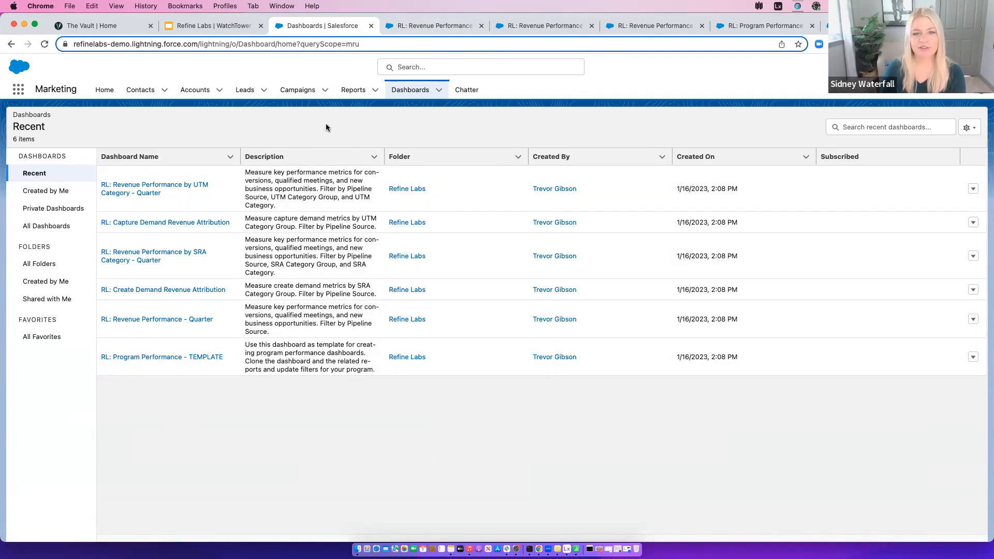
{"action": "left_click", "coordinate": [412, 31]}
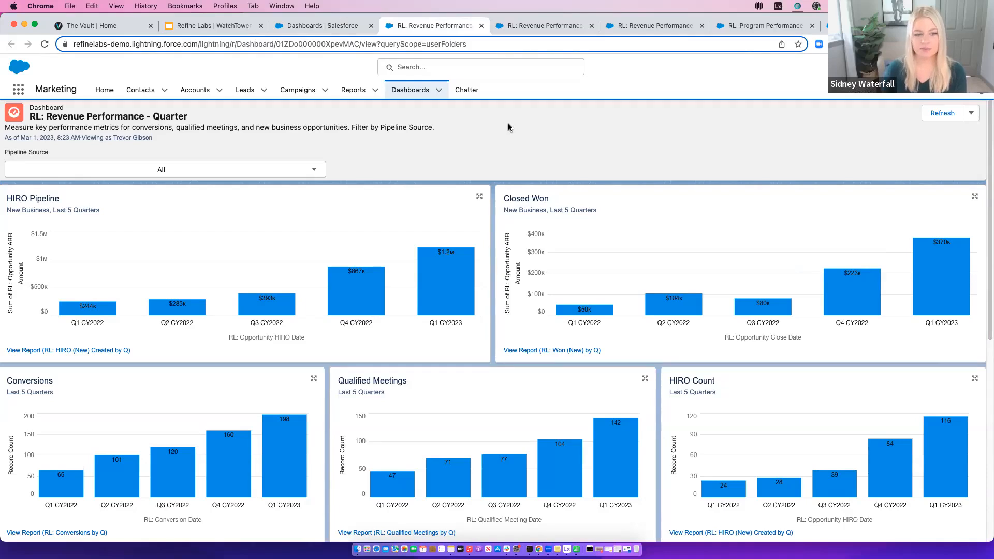
{"action": "scroll", "coordinate": [510, 158], "scroll_direction": "down", "scroll_amount": 1}
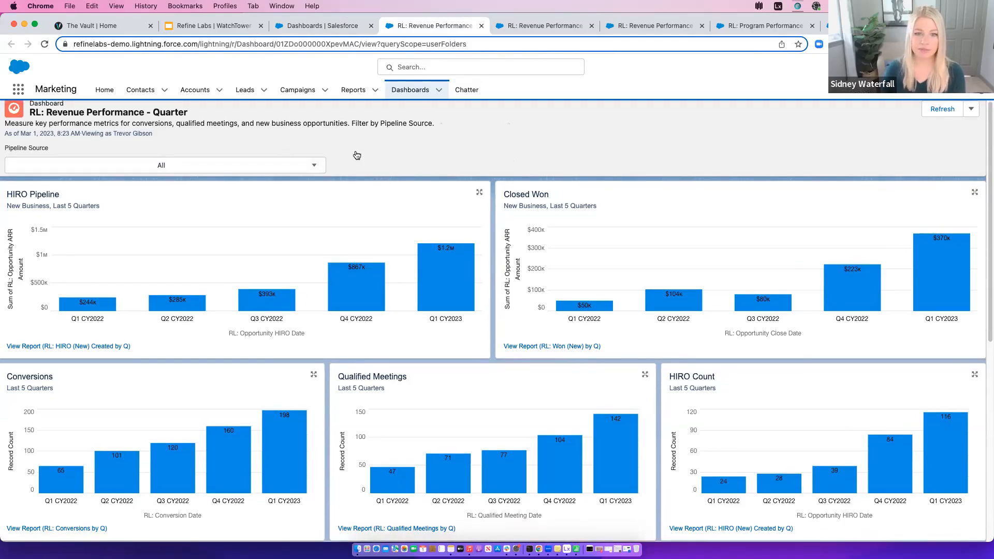
{"action": "left_click", "coordinate": [319, 165]}
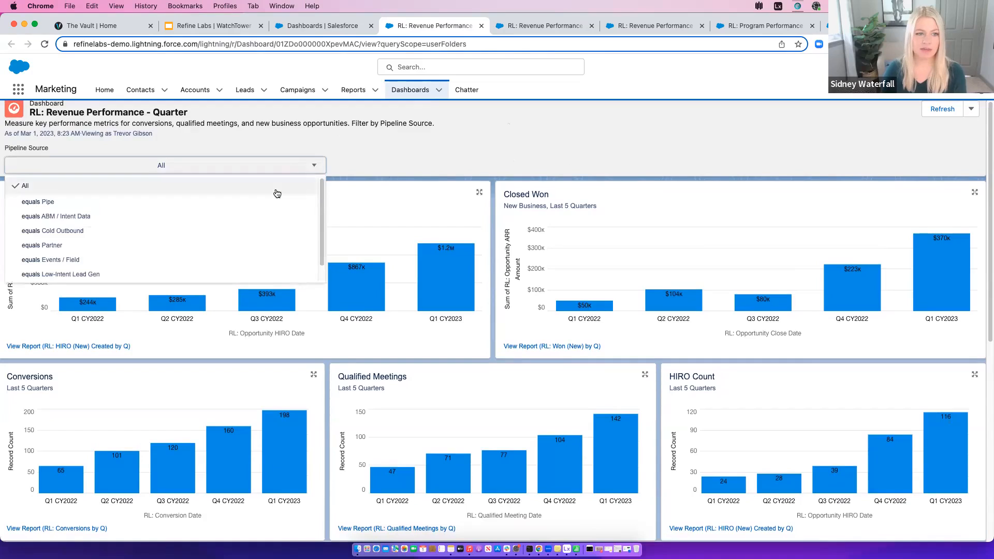
{"action": "left_click", "coordinate": [310, 165]}
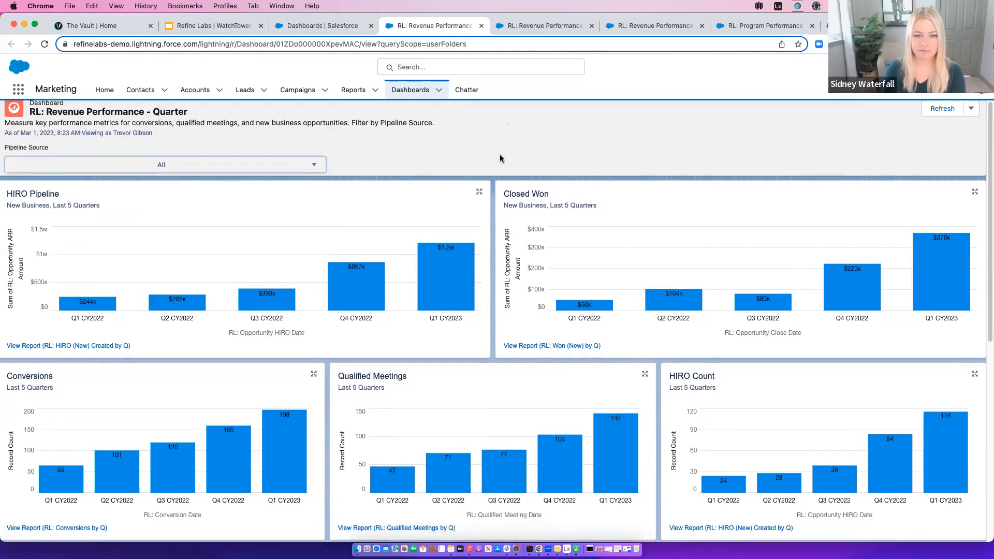
Step: Review the quarterly revenue dashboard's charts from HIRO Pipeline and Closed Won through win rates, sales cycle and average ARR
{"action": "scroll", "coordinate": [501, 184], "scroll_direction": "down", "scroll_amount": 1}
{"action": "scroll", "coordinate": [491, 195], "scroll_direction": "down", "scroll_amount": 2}
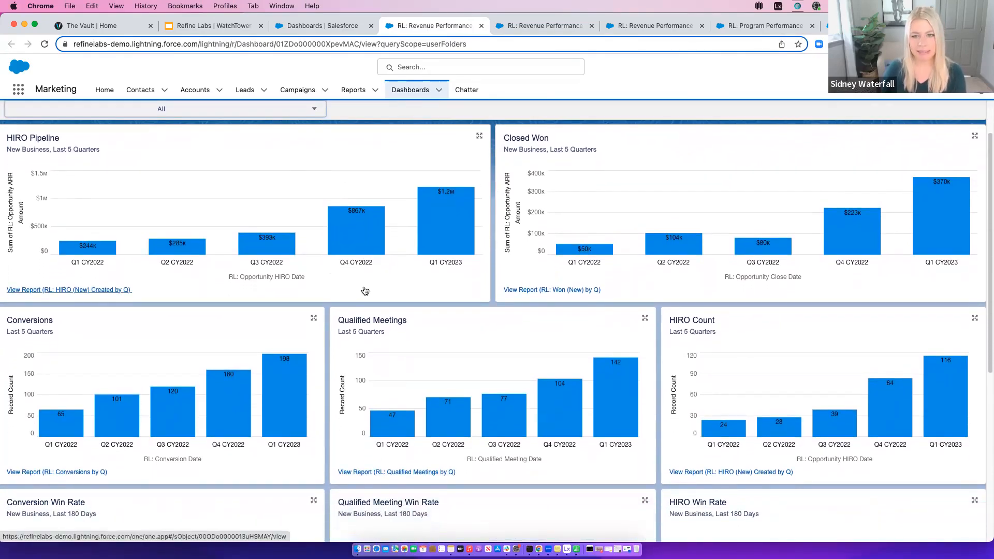
{"action": "scroll", "coordinate": [365, 291], "scroll_direction": "down", "scroll_amount": 8}
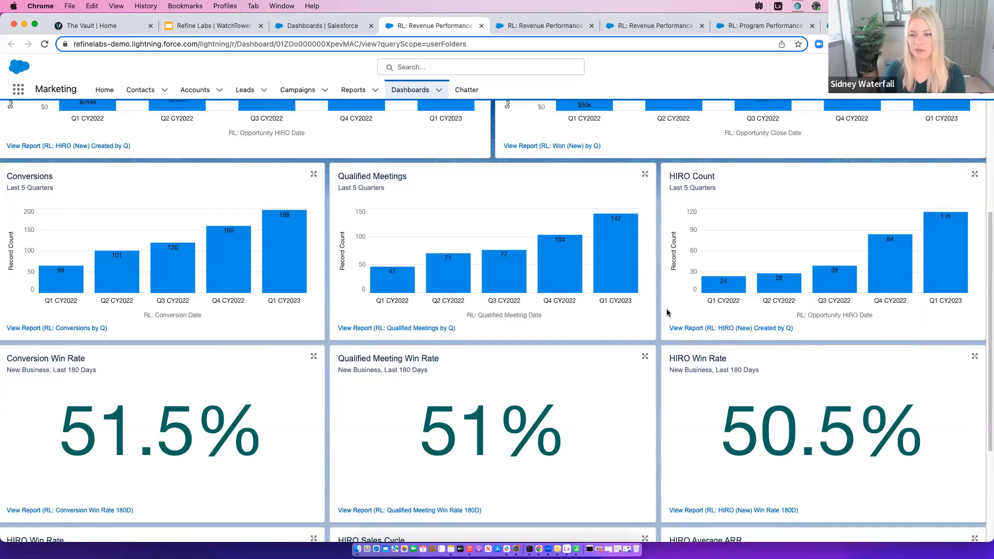
{"action": "scroll", "coordinate": [661, 313], "scroll_direction": "down", "scroll_amount": 3}
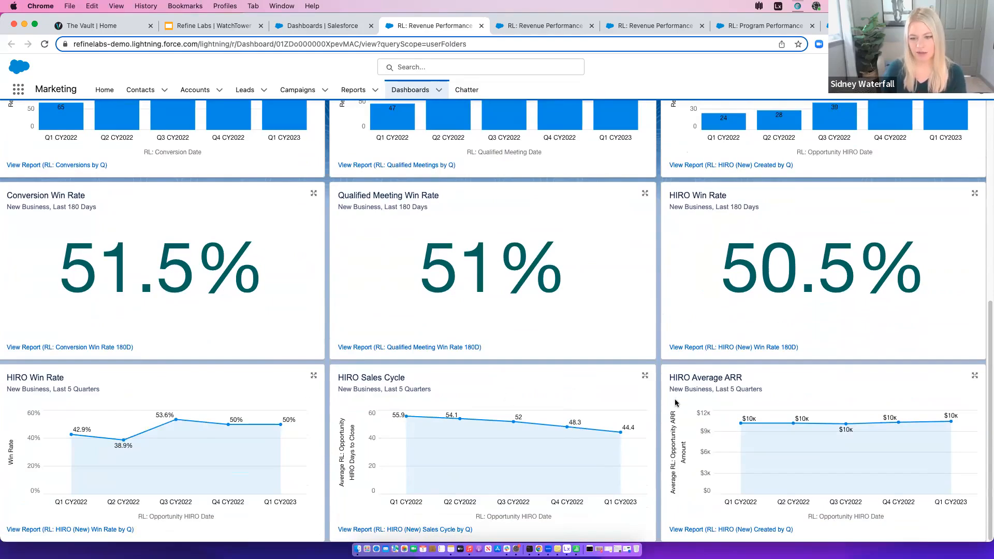
{"action": "scroll", "coordinate": [660, 411], "scroll_direction": "up", "scroll_amount": 1}
{"action": "scroll", "coordinate": [660, 411], "scroll_direction": "up", "scroll_amount": 10}
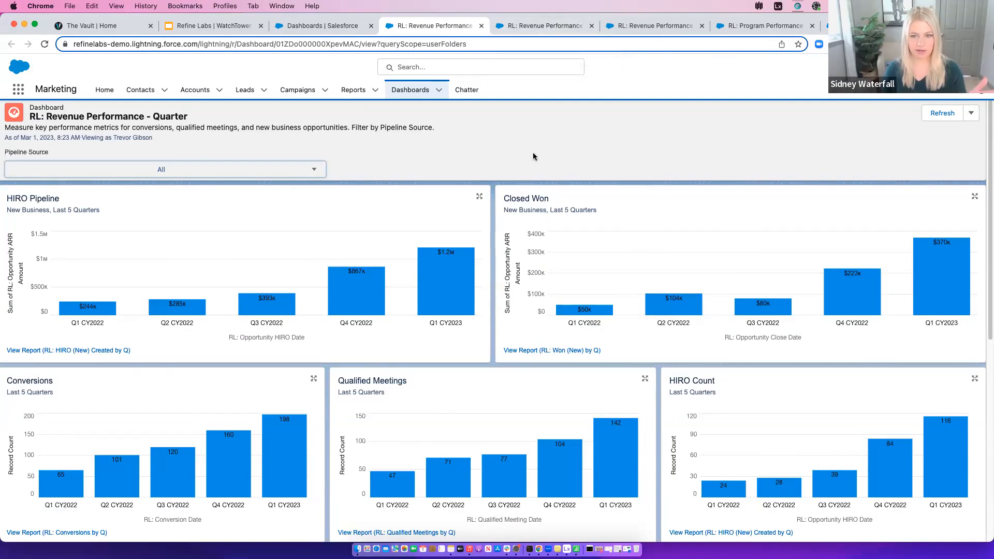
Step: Switch to the RL: Revenue Performance by SRA Category - Quarter dashboard and look over its charts and win rates
{"action": "left_click", "coordinate": [539, 27]}
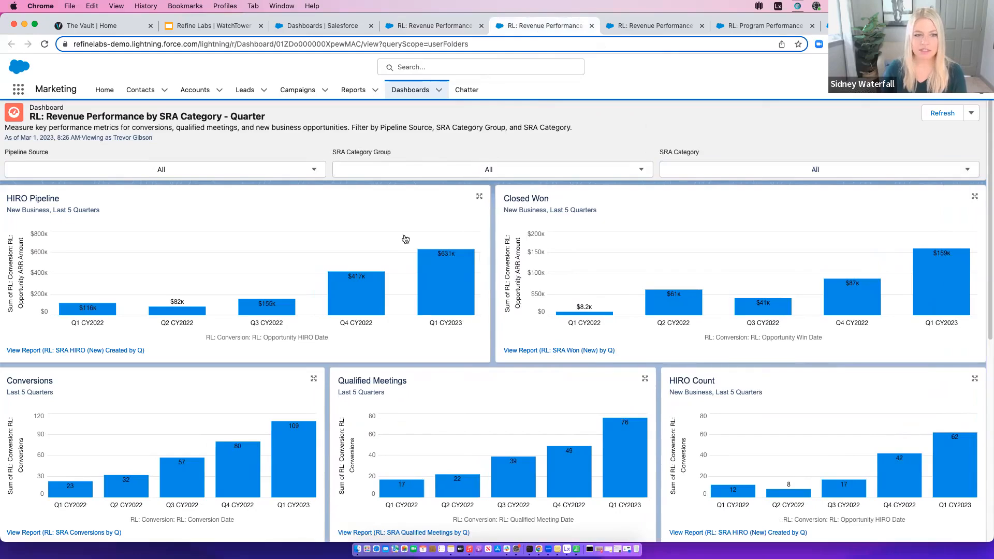
{"action": "scroll", "coordinate": [498, 245], "scroll_direction": "down", "scroll_amount": 1}
{"action": "scroll", "coordinate": [499, 244], "scroll_direction": "down", "scroll_amount": 5}
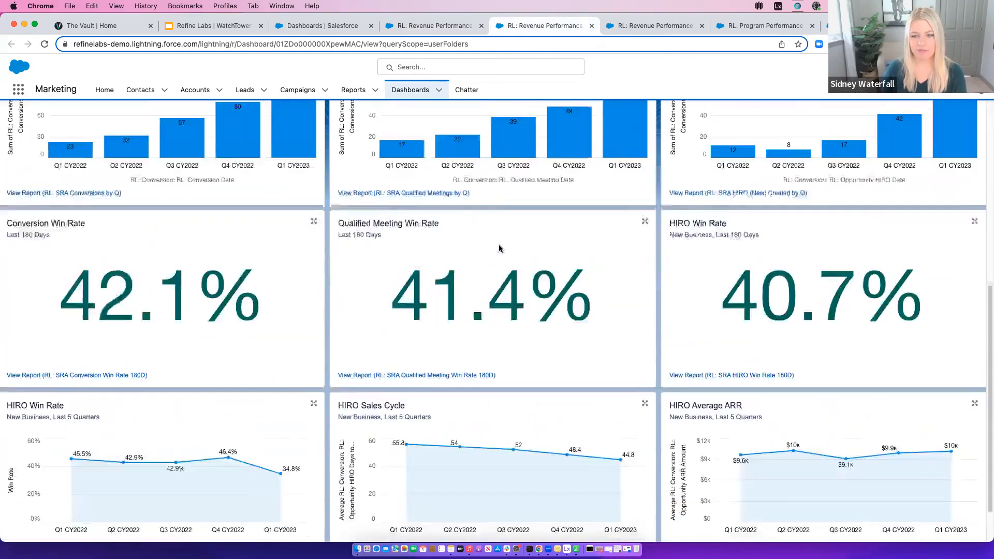
{"action": "scroll", "coordinate": [499, 248], "scroll_direction": "up", "scroll_amount": 5}
{"action": "scroll", "coordinate": [500, 248], "scroll_direction": "up", "scroll_amount": 1}
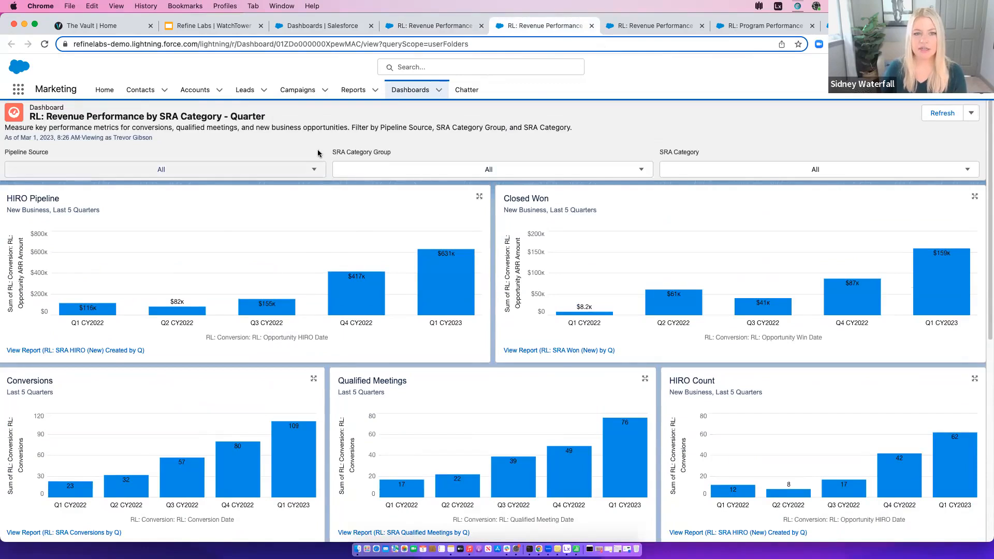
Step: Examine the filter options available for SRA Category Group
{"action": "left_click", "coordinate": [583, 169]}
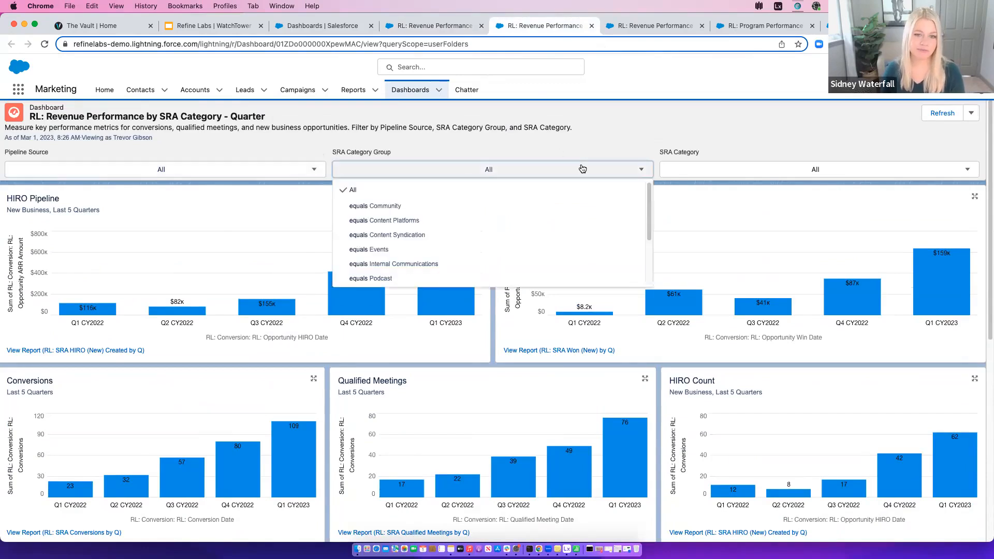
{"action": "left_click", "coordinate": [579, 139]}
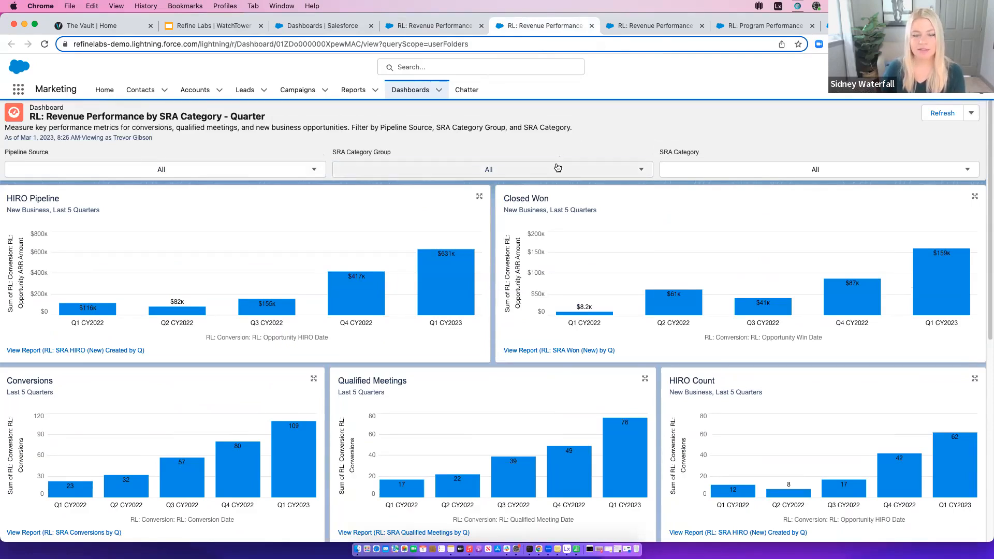
{"action": "left_click", "coordinate": [558, 167]}
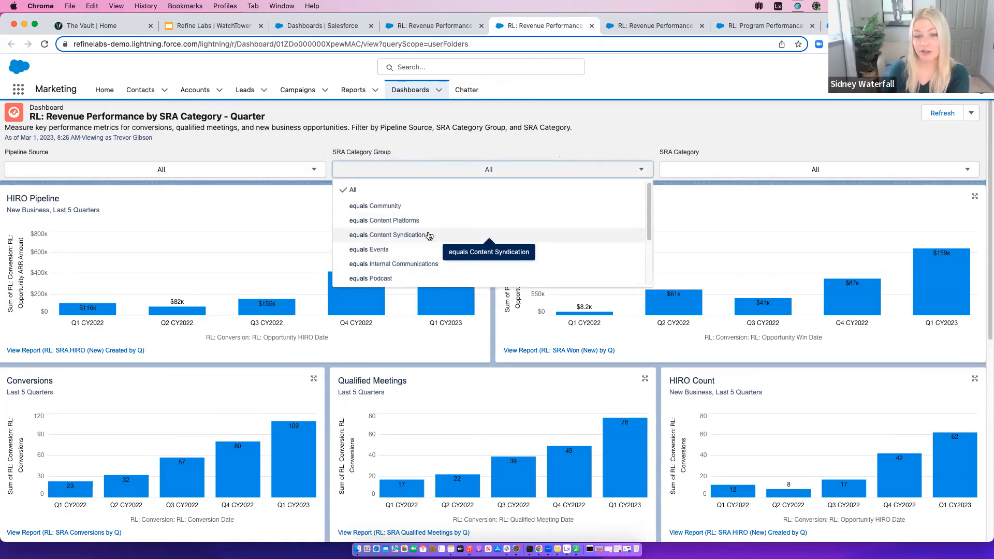
{"action": "scroll", "coordinate": [431, 240], "scroll_direction": "down", "scroll_amount": 2}
{"action": "scroll", "coordinate": [429, 236], "scroll_direction": "down", "scroll_amount": 1}
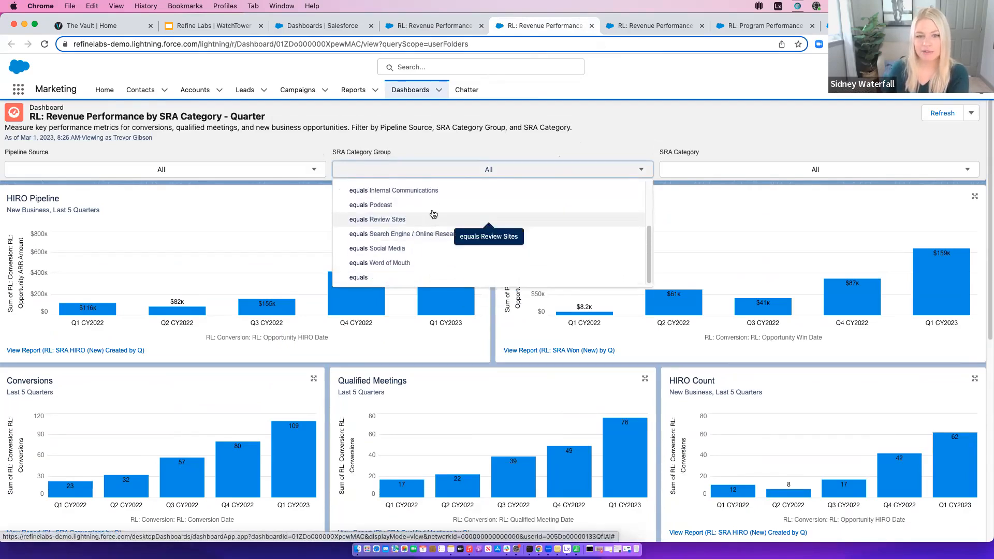
{"action": "scroll", "coordinate": [429, 242], "scroll_direction": "up", "scroll_amount": 3}
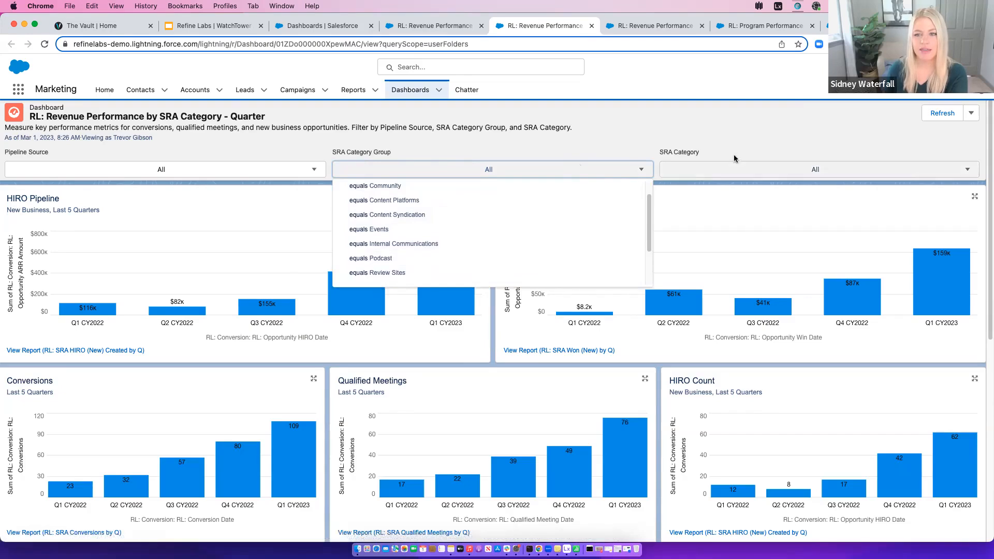
Step: Filter the SRA dashboard to the SRA Category LinkedIn
{"action": "left_click", "coordinate": [736, 171]}
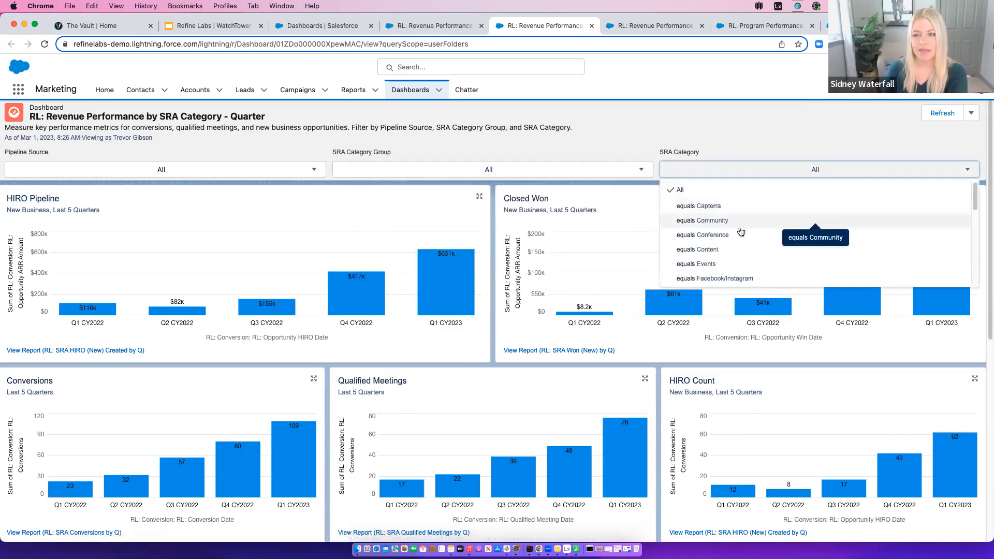
{"action": "scroll", "coordinate": [739, 256], "scroll_direction": "down", "scroll_amount": 2}
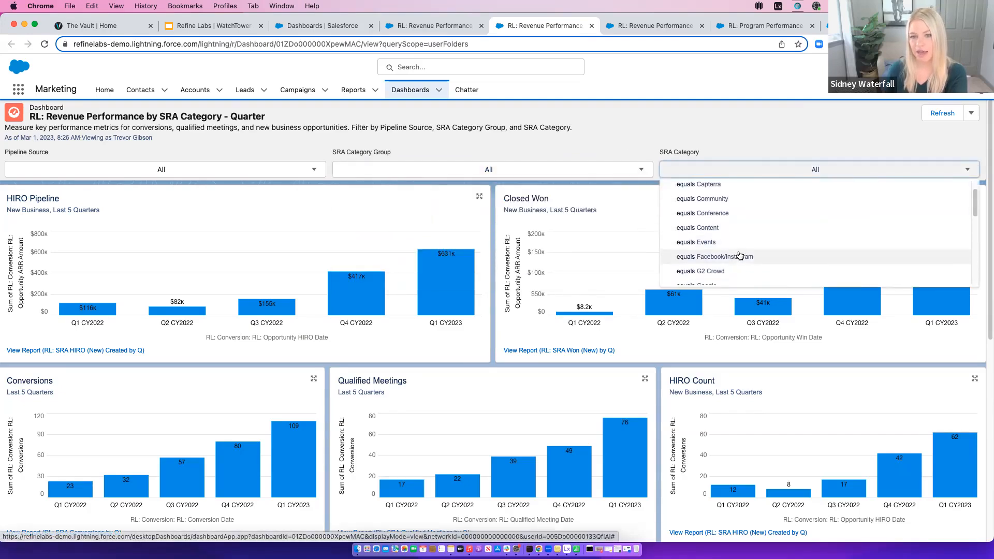
{"action": "scroll", "coordinate": [739, 253], "scroll_direction": "down", "scroll_amount": 3}
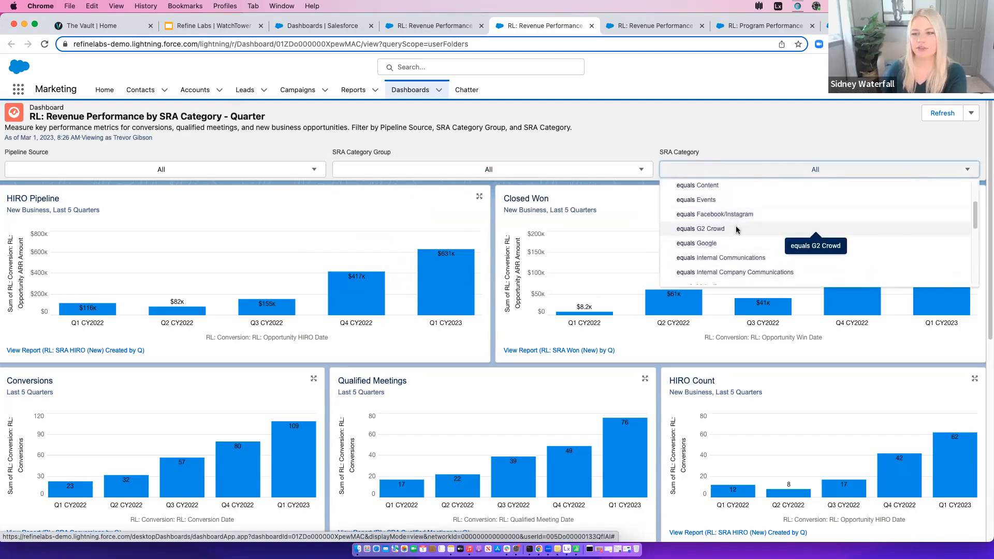
{"action": "scroll", "coordinate": [751, 211], "scroll_direction": "down", "scroll_amount": 1}
{"action": "scroll", "coordinate": [746, 215], "scroll_direction": "down", "scroll_amount": 4}
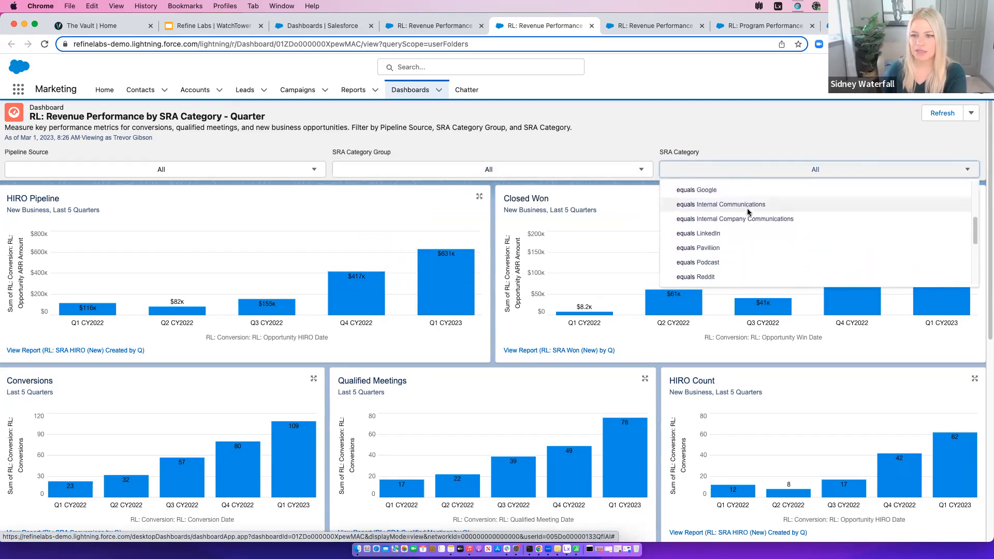
{"action": "left_click", "coordinate": [724, 227]}
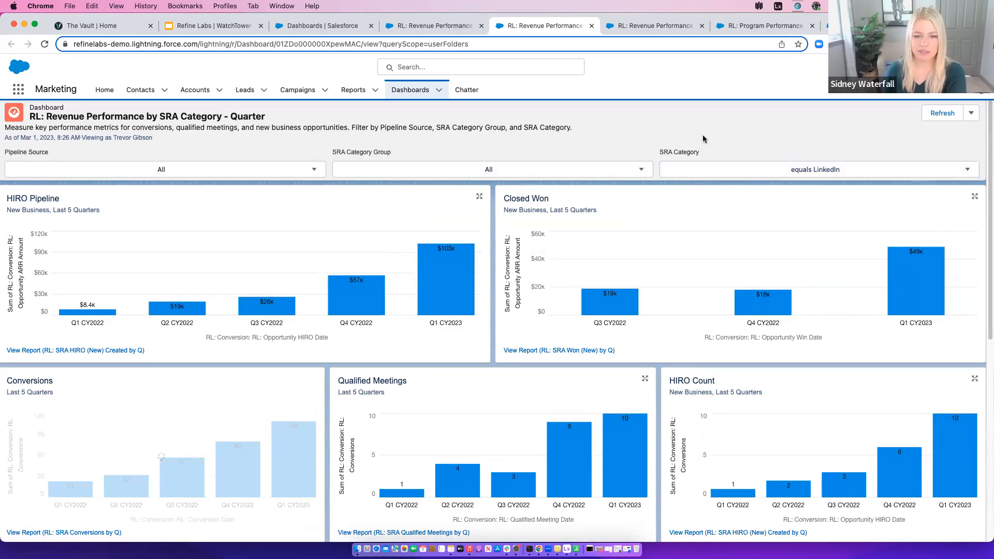
Step: Review the LinkedIn-filtered pipeline, conversion, win rate, sales cycle and average ARR metrics
{"action": "scroll", "coordinate": [694, 197], "scroll_direction": "down", "scroll_amount": 2}
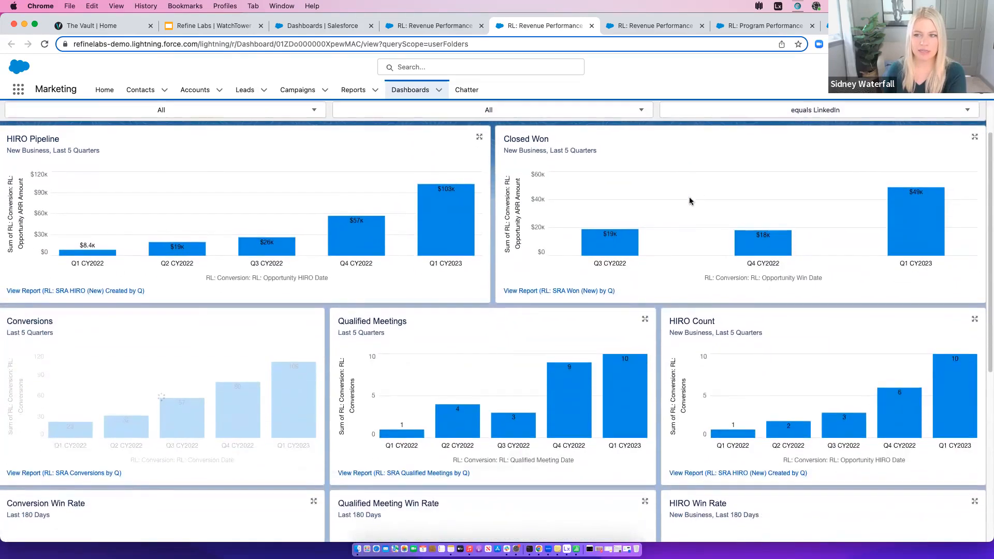
{"action": "scroll", "coordinate": [690, 201], "scroll_direction": "up", "scroll_amount": 2}
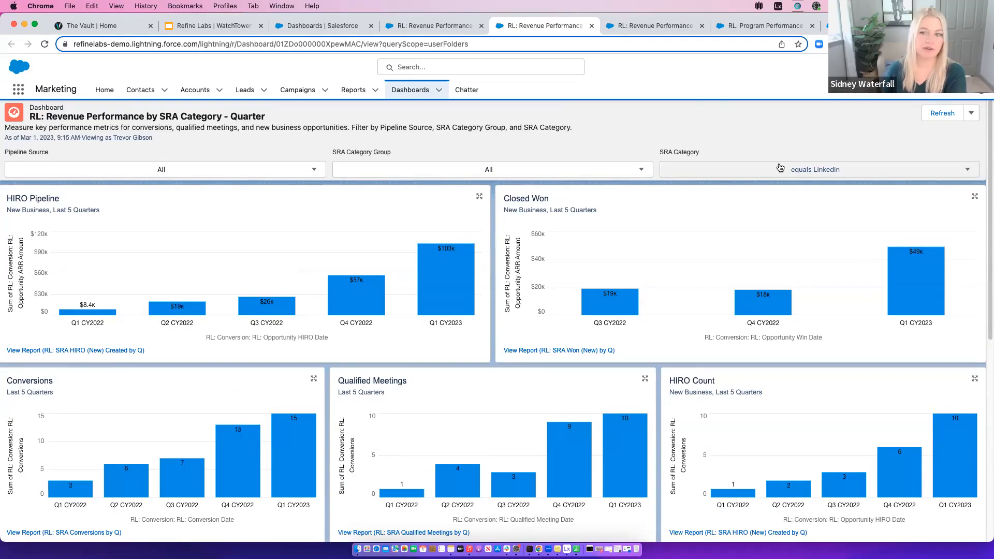
{"action": "scroll", "coordinate": [706, 184], "scroll_direction": "down", "scroll_amount": 5}
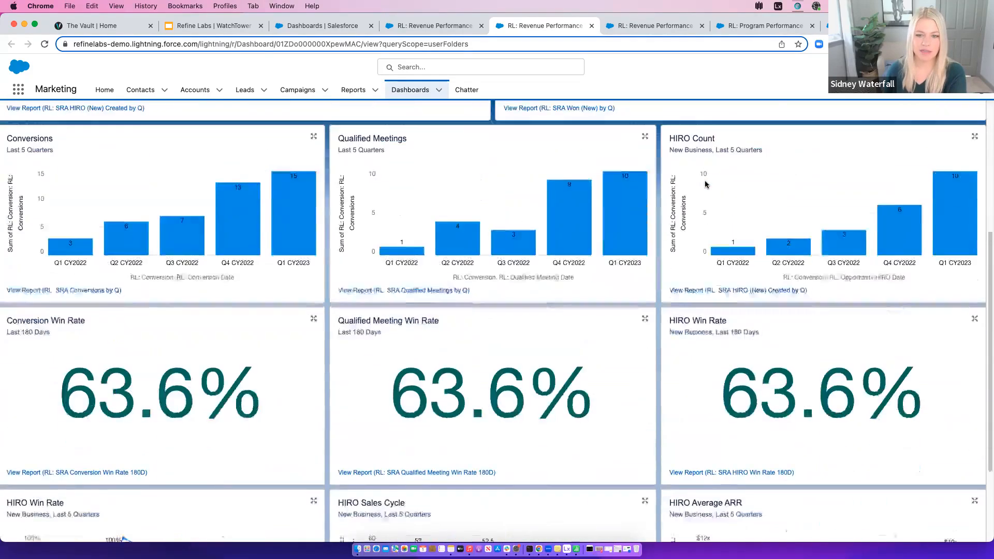
{"action": "scroll", "coordinate": [705, 184], "scroll_direction": "down", "scroll_amount": 3}
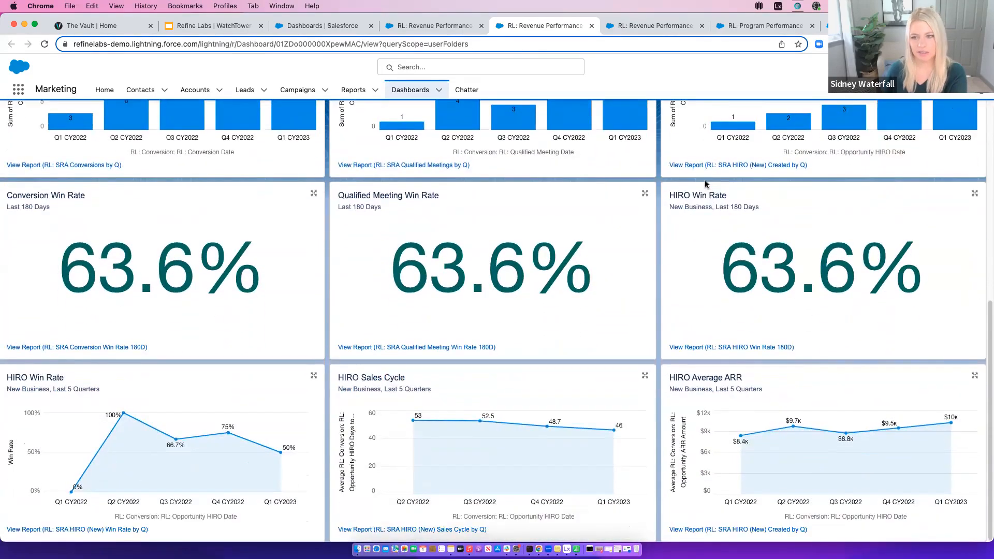
{"action": "scroll", "coordinate": [706, 185], "scroll_direction": "up", "scroll_amount": 8}
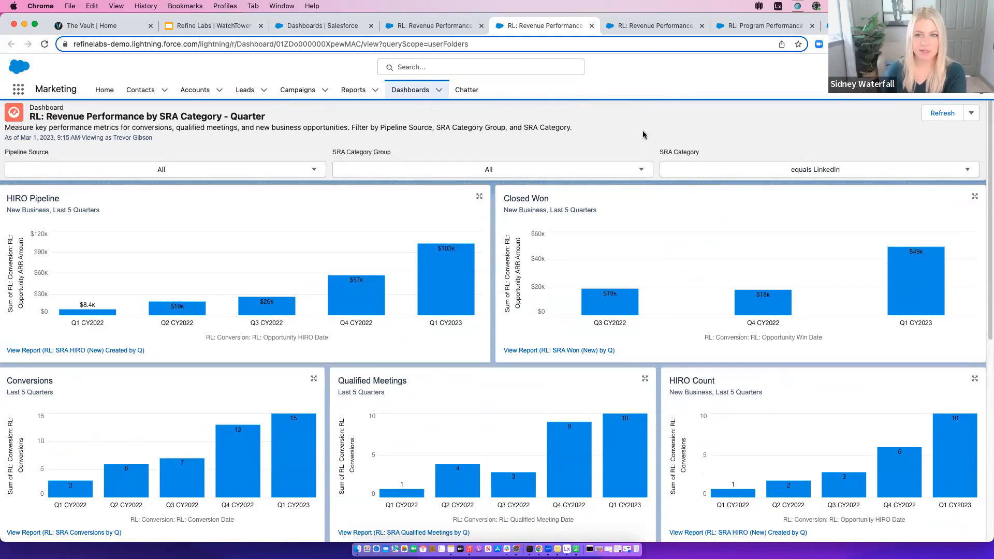
Step: Switch to the RL: Revenue Performance by UTM Category - Quarter dashboard and examine the UTM Category Group filter options
{"action": "left_click", "coordinate": [653, 25]}
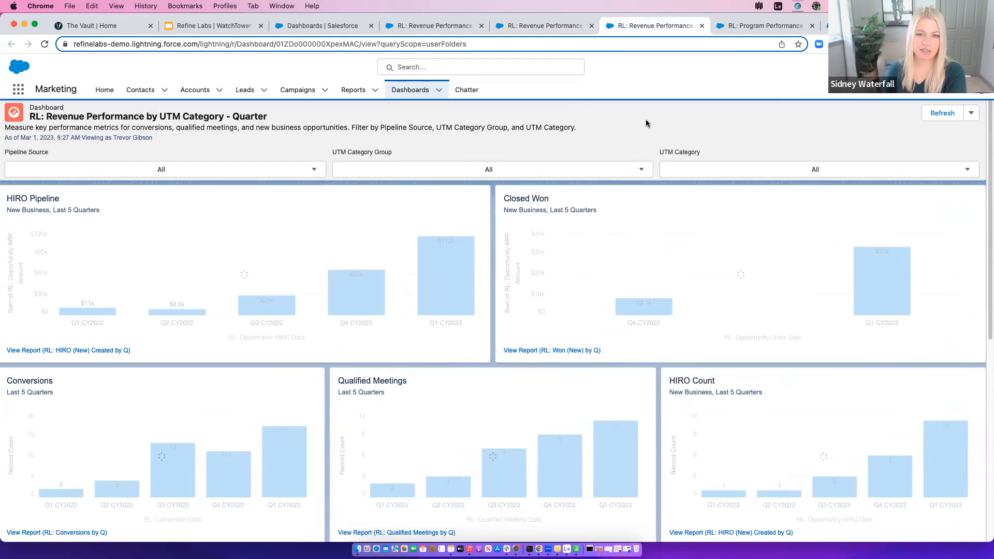
{"action": "left_click", "coordinate": [626, 171]}
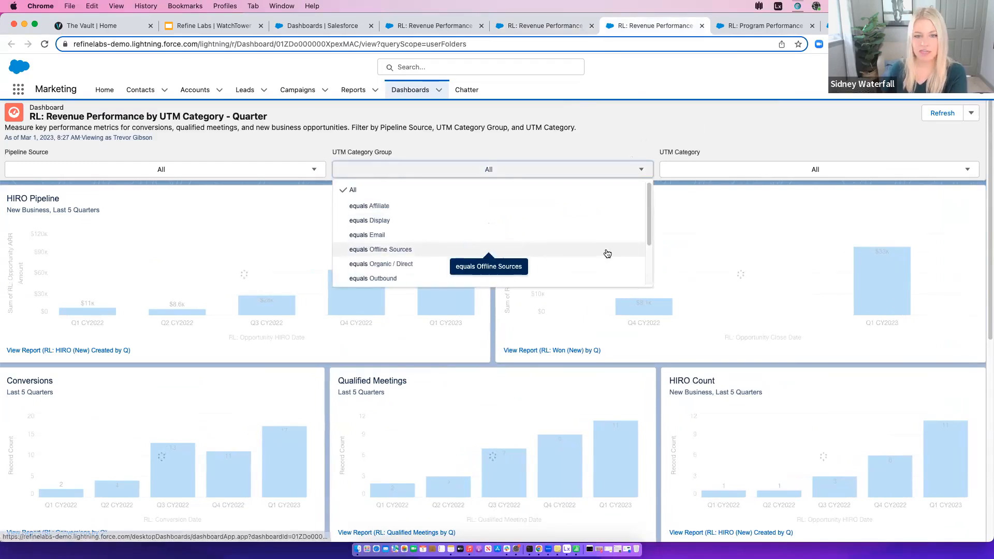
{"action": "scroll", "coordinate": [608, 253], "scroll_direction": "down", "scroll_amount": 3}
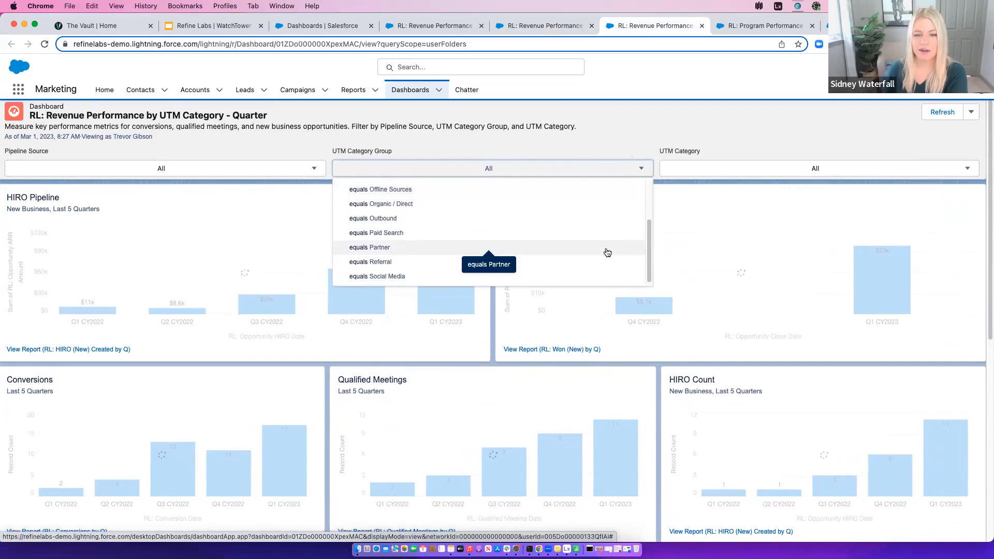
{"action": "scroll", "coordinate": [603, 246], "scroll_direction": "up", "scroll_amount": 3}
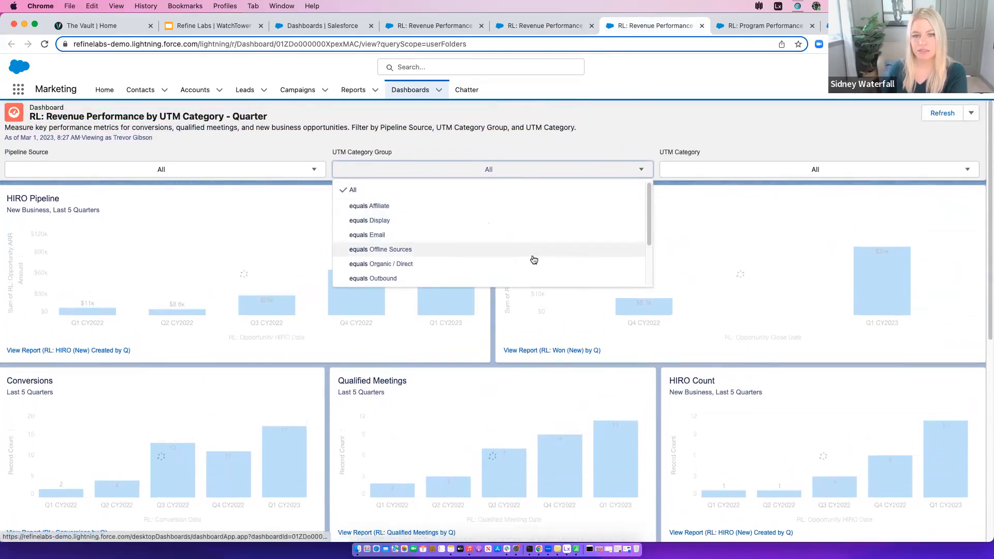
{"action": "scroll", "coordinate": [518, 218], "scroll_direction": "down", "scroll_amount": 1}
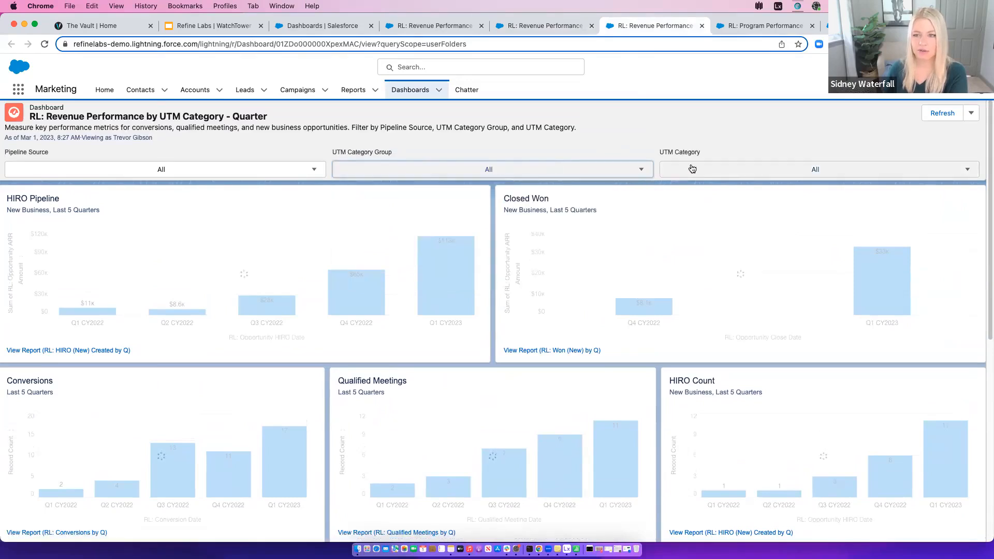
Step: Examine the UTM Category filter options and close the filter lists with all values kept at All
{"action": "left_click", "coordinate": [725, 169]}
{"action": "scroll", "coordinate": [741, 245], "scroll_direction": "down", "scroll_amount": 2}
{"action": "scroll", "coordinate": [741, 245], "scroll_direction": "down", "scroll_amount": 4}
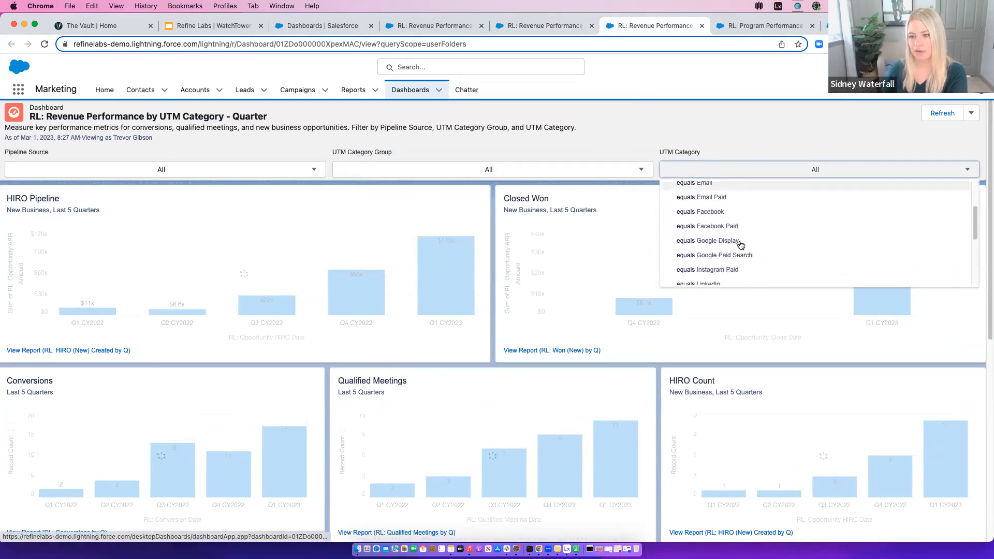
{"action": "scroll", "coordinate": [735, 244], "scroll_direction": "up", "scroll_amount": 6}
{"action": "left_click", "coordinate": [708, 172]}
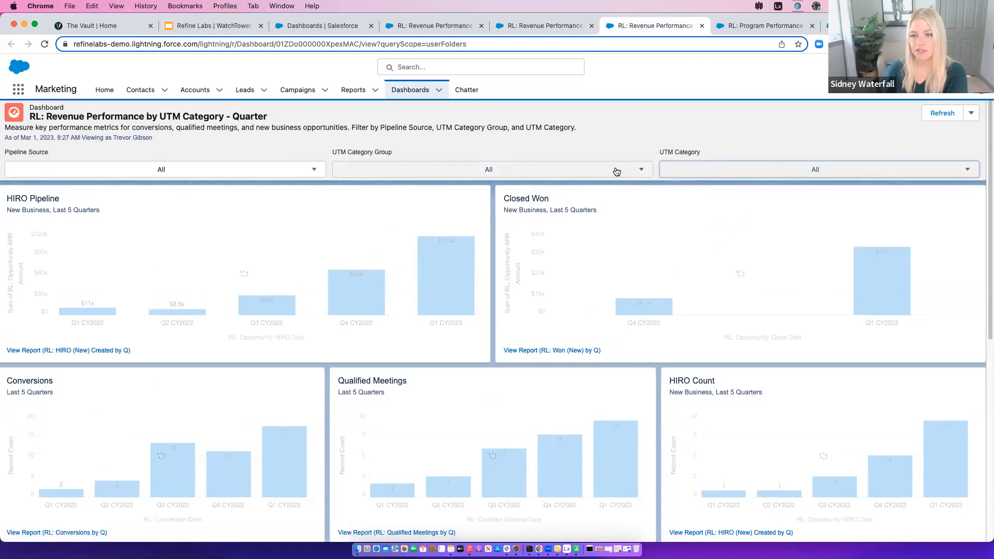
{"action": "left_click", "coordinate": [615, 170]}
{"action": "left_click", "coordinate": [681, 141]}
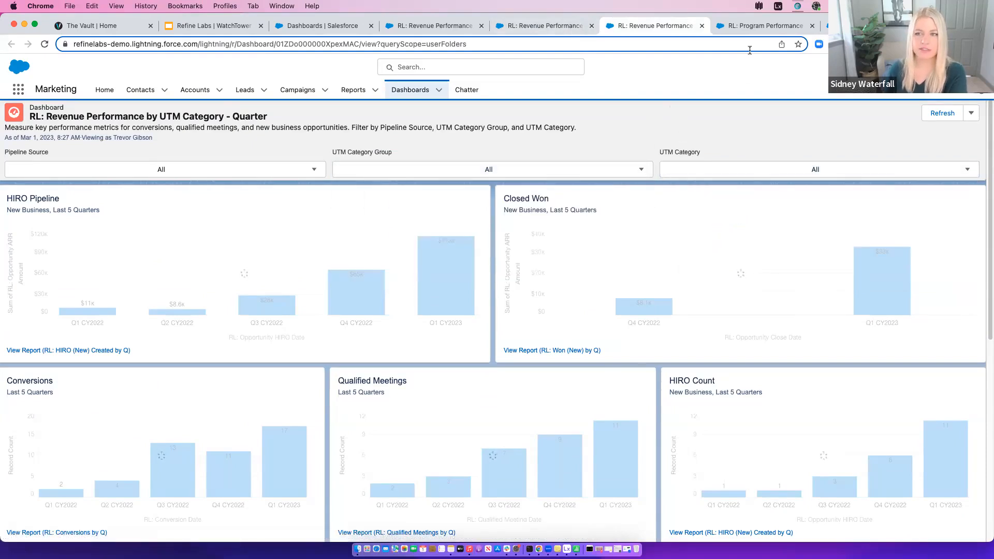
Step: Switch to the RL: Create Demand Revenue Attribution dashboard and examine its Pipeline Source filter options, keeping All selected
{"action": "key", "text": "ctrl+Tab"}
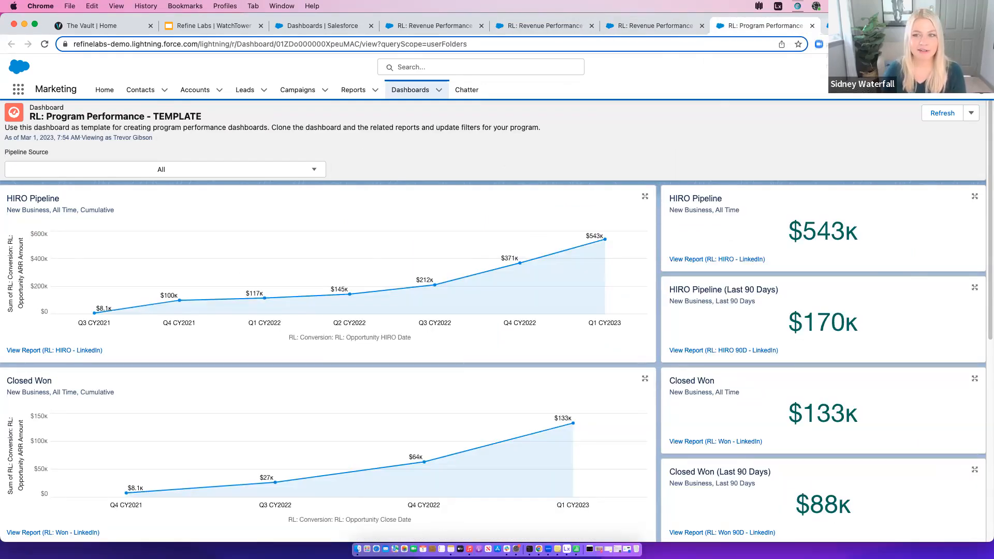
{"action": "key", "text": "ctrl+Tab"}
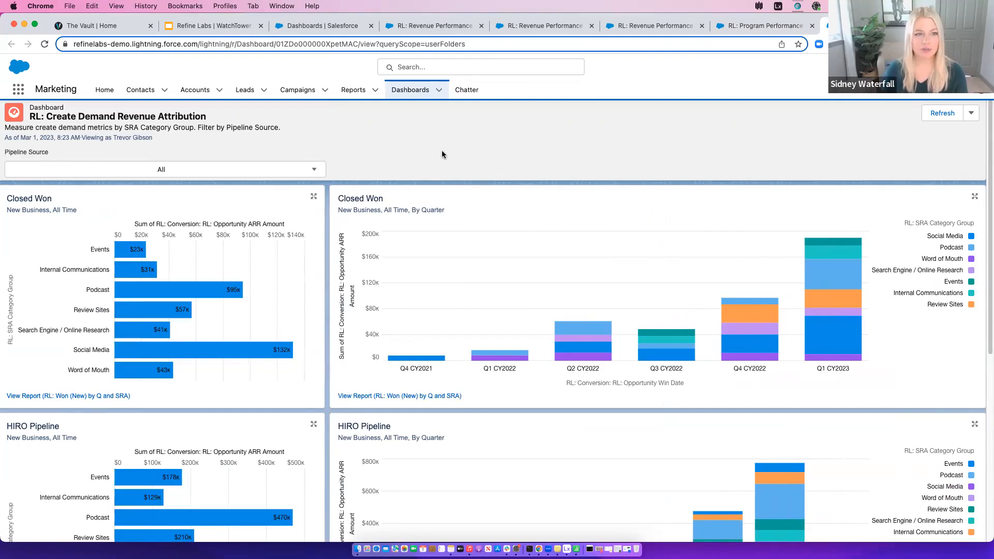
{"action": "left_click", "coordinate": [294, 170]}
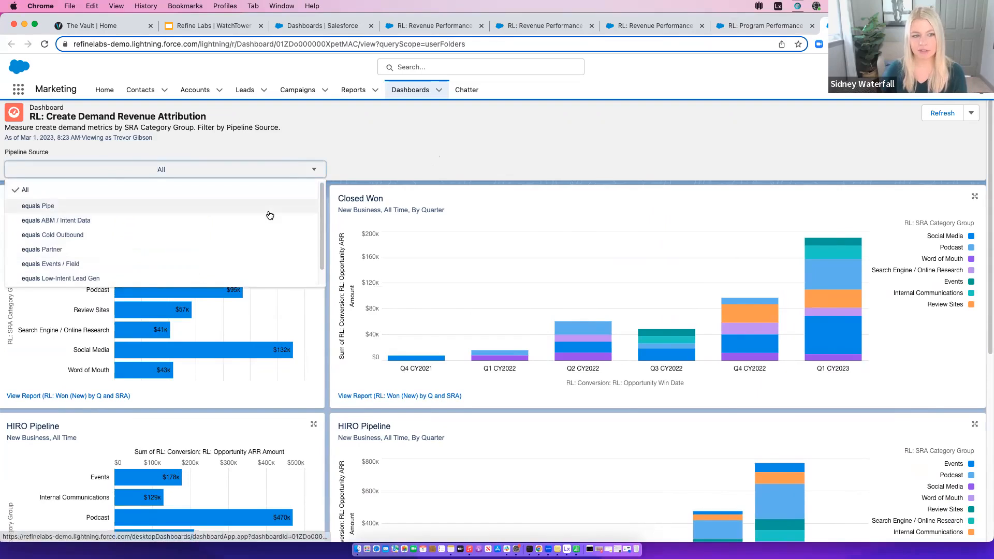
{"action": "left_click", "coordinate": [390, 165]}
Step: Inspect the all-time Closed Won chart by SRA Category Group, checking the details of the Social Media and Podcast bars
{"action": "scroll", "coordinate": [333, 261], "scroll_direction": "down", "scroll_amount": 3}
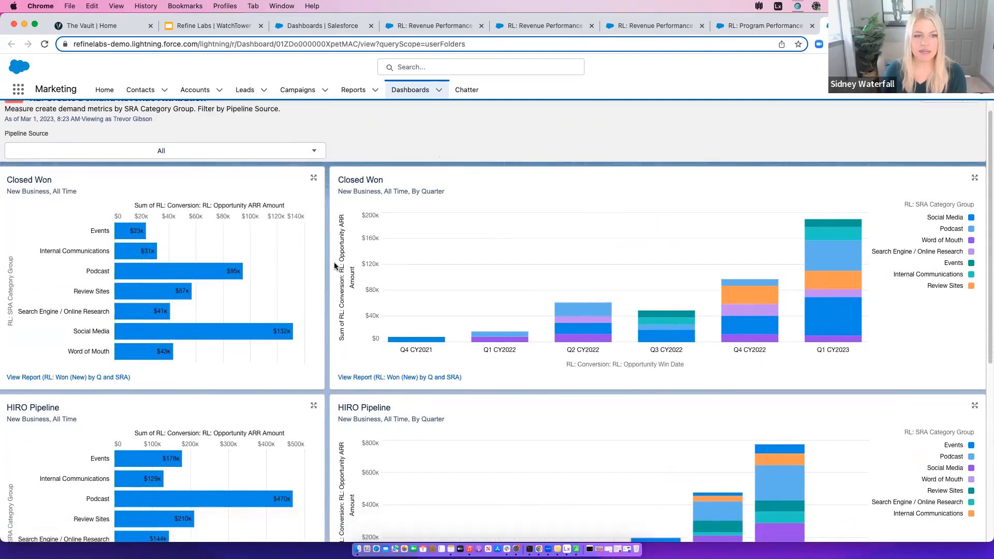
{"action": "scroll", "coordinate": [332, 263], "scroll_direction": "down", "scroll_amount": 1}
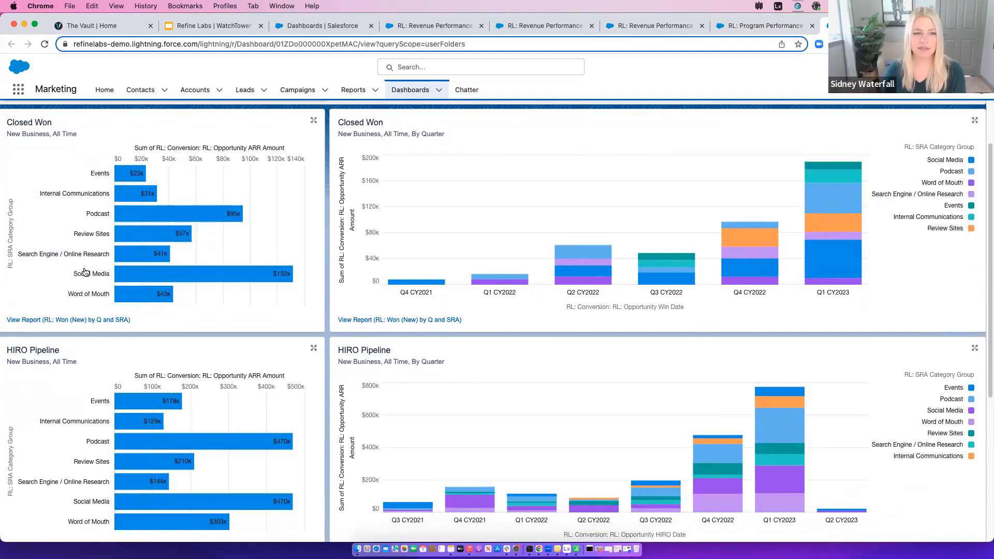
{"action": "mouse_move", "coordinate": [150, 279]}
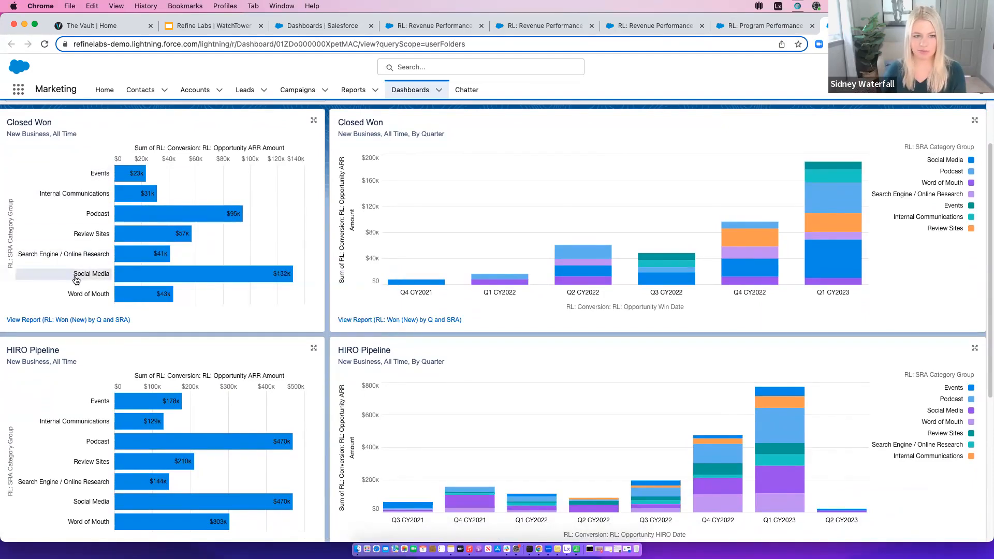
{"action": "mouse_move", "coordinate": [216, 274]}
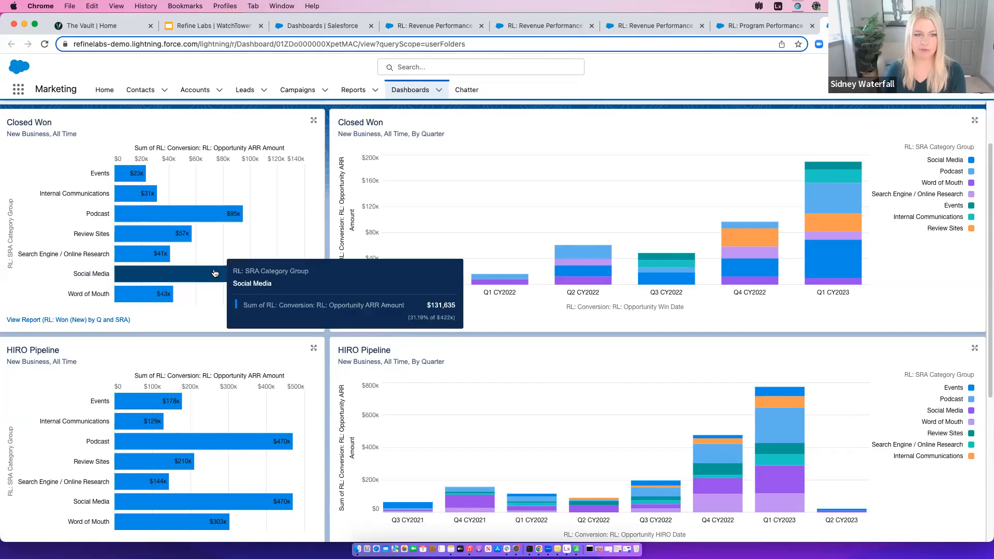
{"action": "mouse_move", "coordinate": [215, 218]}
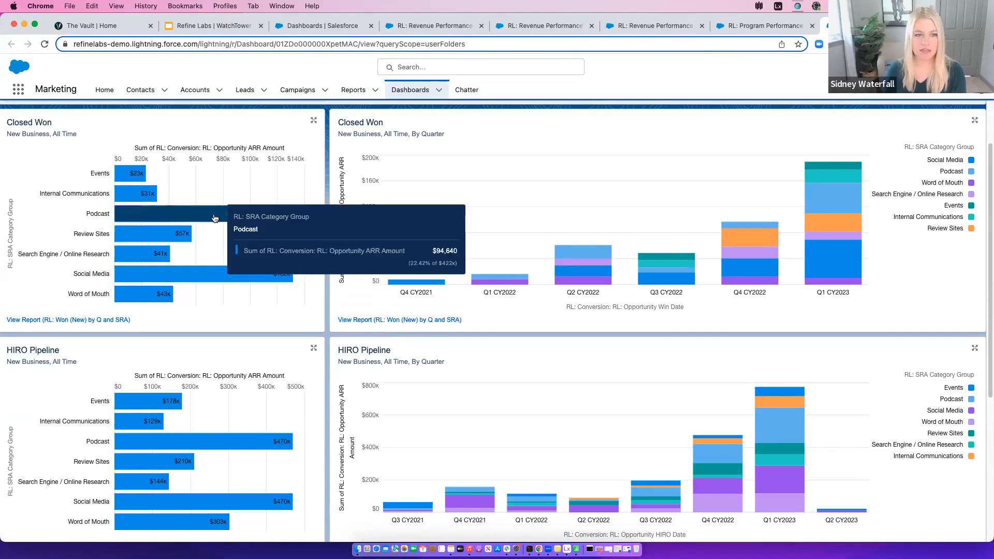
{"action": "mouse_move", "coordinate": [181, 239]}
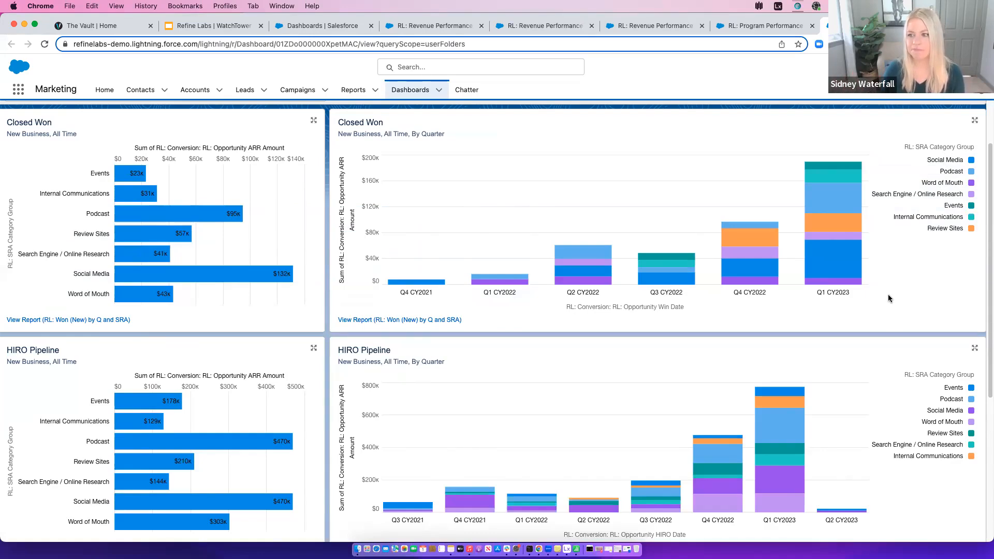
Step: Review the HIRO Pipeline, HIRO Win Rate, HIRO Sales Cycle and HIRO Average ARR charts by SRA Category Group
{"action": "scroll", "coordinate": [888, 298], "scroll_direction": "down", "scroll_amount": 3}
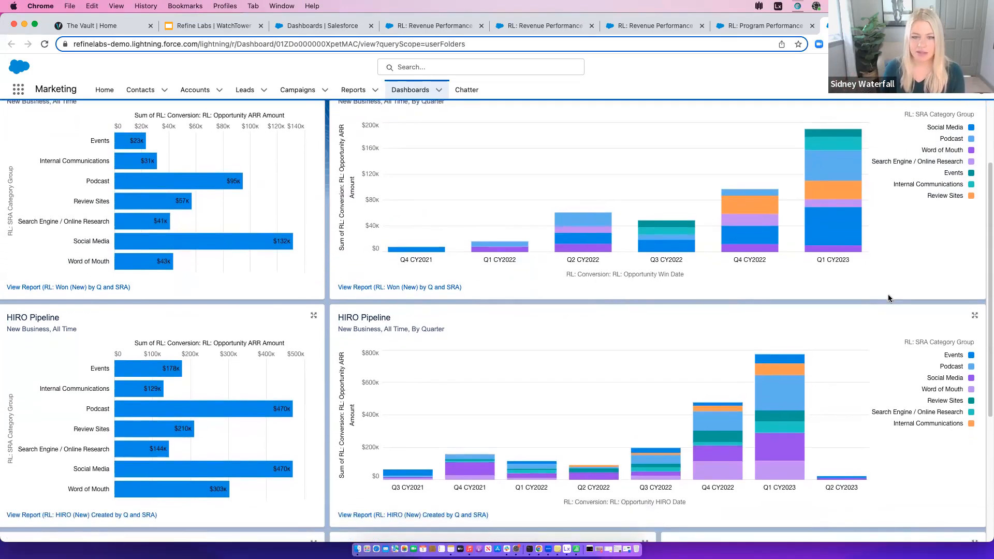
{"action": "scroll", "coordinate": [889, 298], "scroll_direction": "down", "scroll_amount": 2}
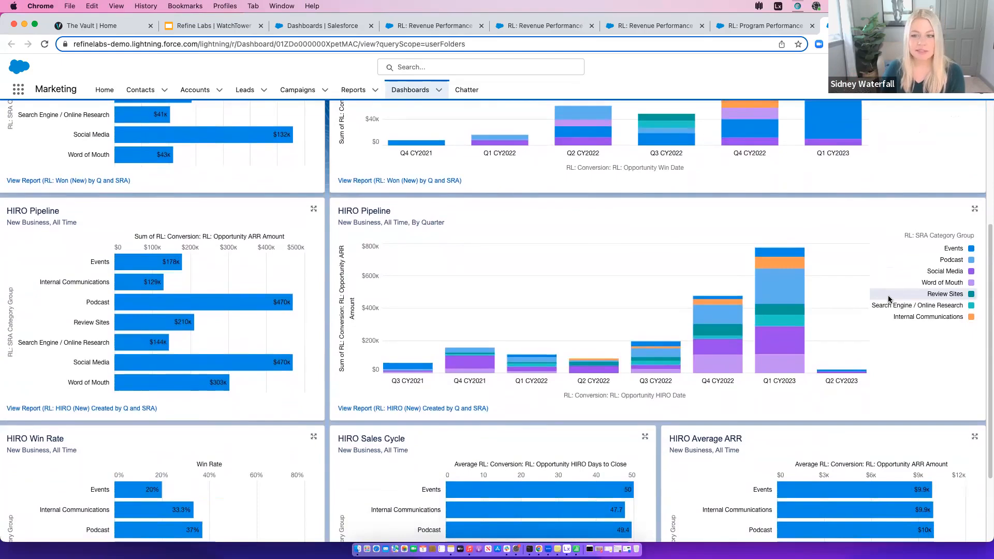
{"action": "scroll", "coordinate": [879, 314], "scroll_direction": "down", "scroll_amount": 4}
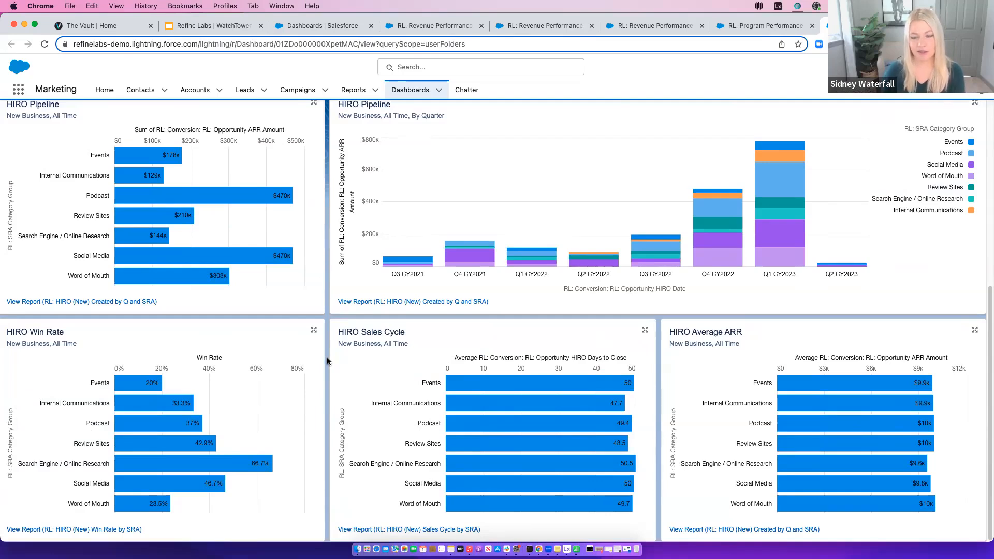
{"action": "scroll", "coordinate": [328, 361], "scroll_direction": "up", "scroll_amount": 6}
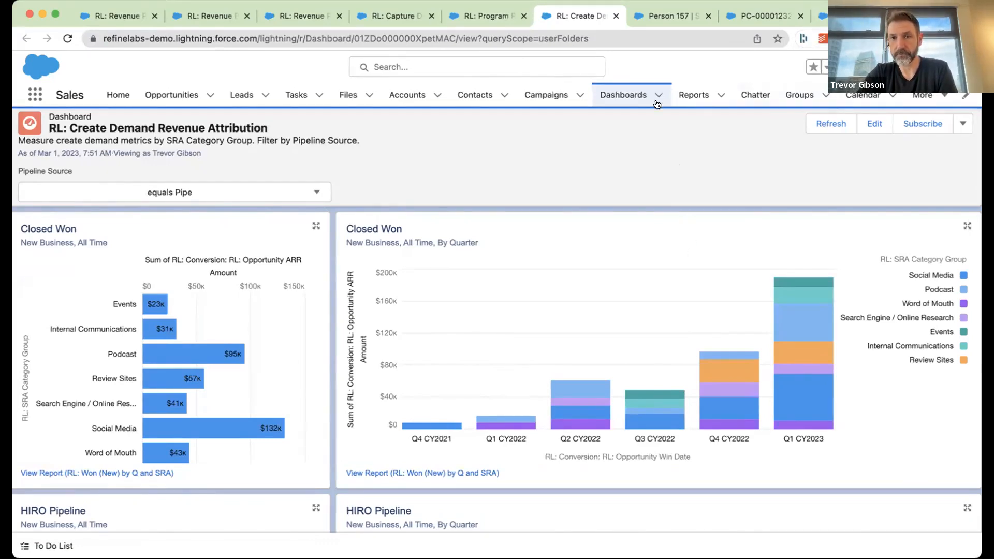
Step: Switch to the open test contact record and review its Refine Labs conversion and meeting fields and the RL: Conversions related list
{"action": "key", "text": "ctrl+Tab"}
{"action": "scroll", "coordinate": [374, 260], "scroll_direction": "up", "scroll_amount": 5}
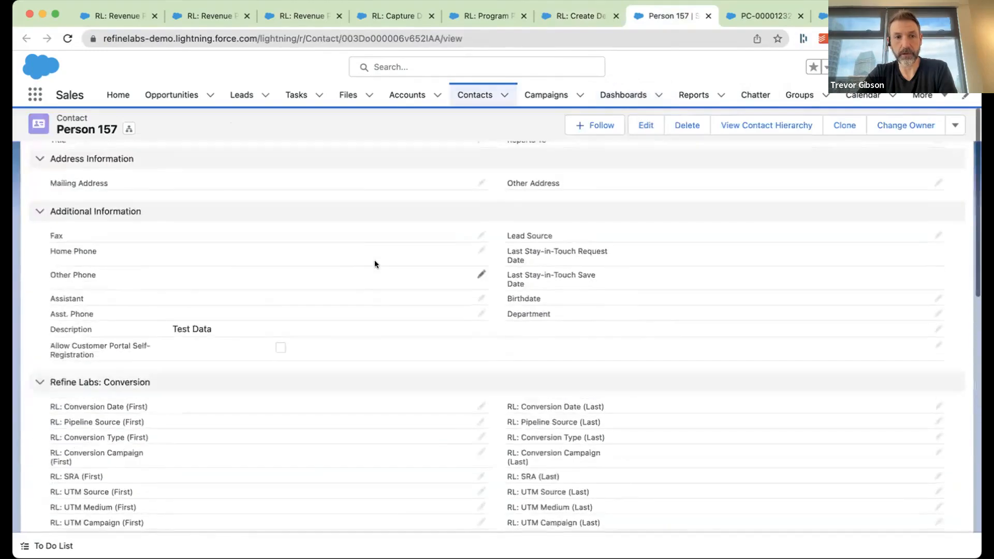
{"action": "scroll", "coordinate": [375, 262], "scroll_direction": "up", "scroll_amount": 3}
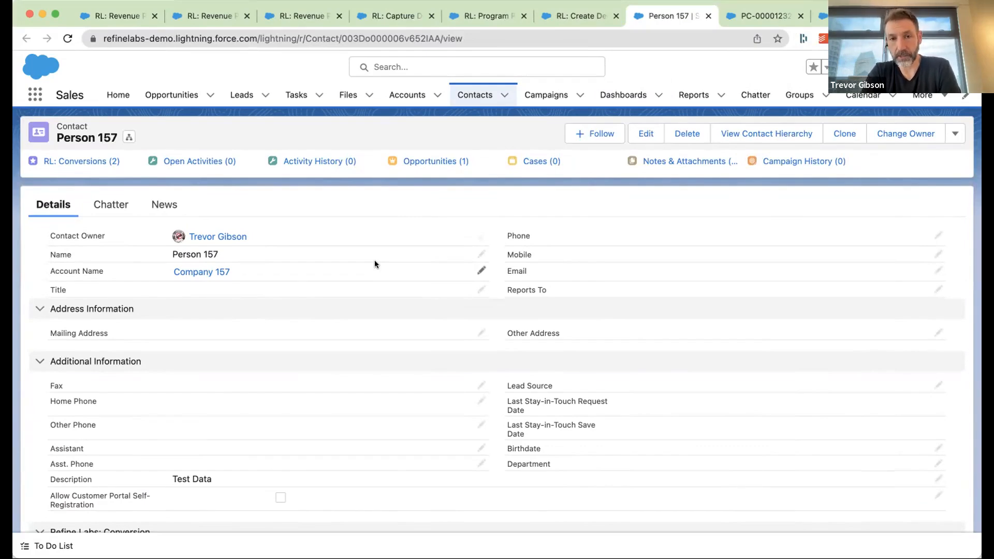
{"action": "scroll", "coordinate": [375, 264], "scroll_direction": "down", "scroll_amount": 5}
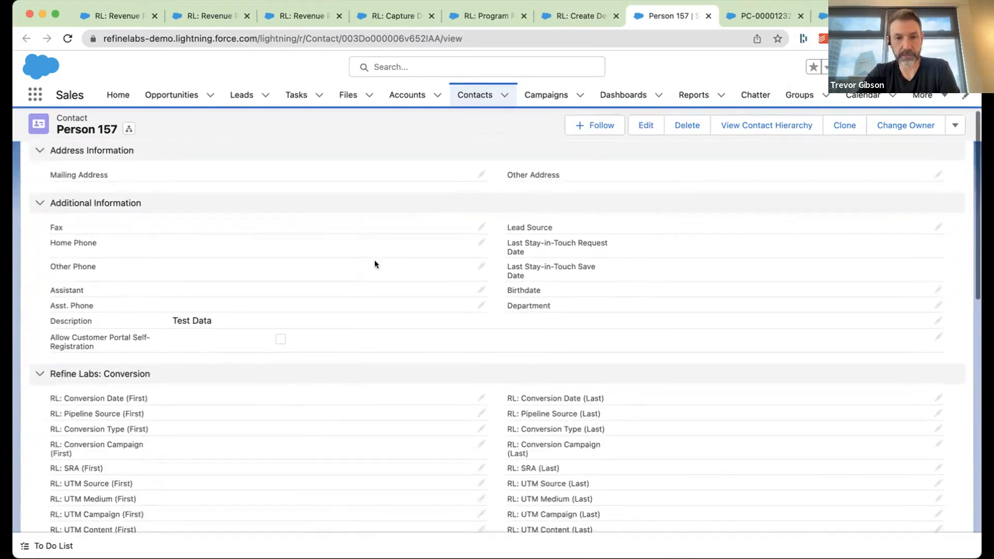
{"action": "scroll", "coordinate": [375, 265], "scroll_direction": "down", "scroll_amount": 4}
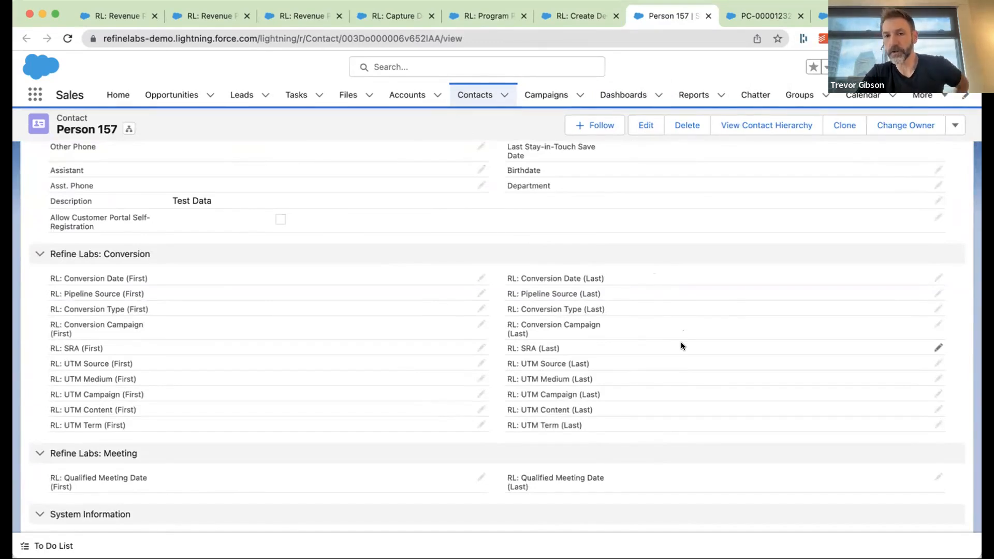
{"action": "scroll", "coordinate": [681, 346], "scroll_direction": "down", "scroll_amount": 6}
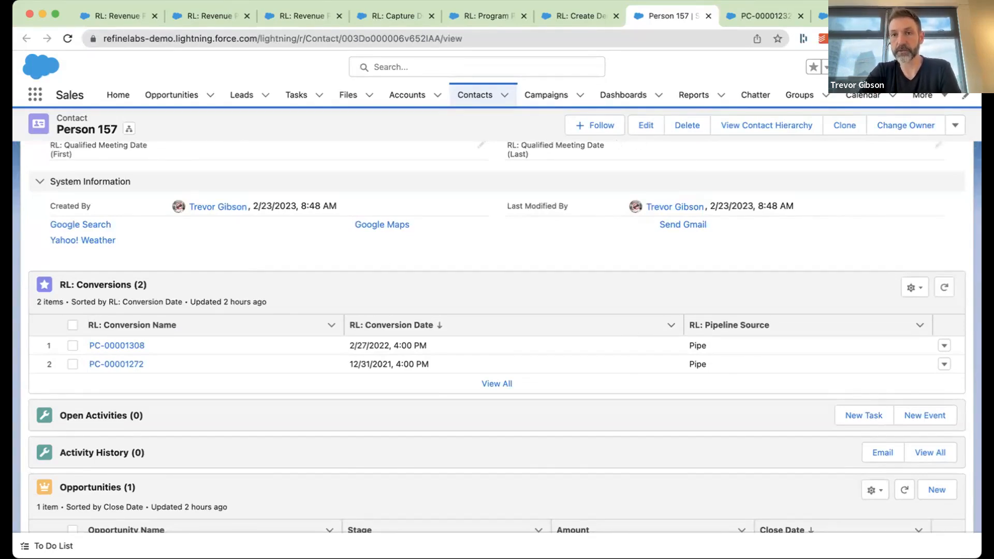
Step: Switch to the open RL: Conversion record and review its conversion details, self-reported attribution and UTM details
{"action": "left_click", "coordinate": [766, 16]}
{"action": "scroll", "coordinate": [695, 290], "scroll_direction": "down", "scroll_amount": 2}
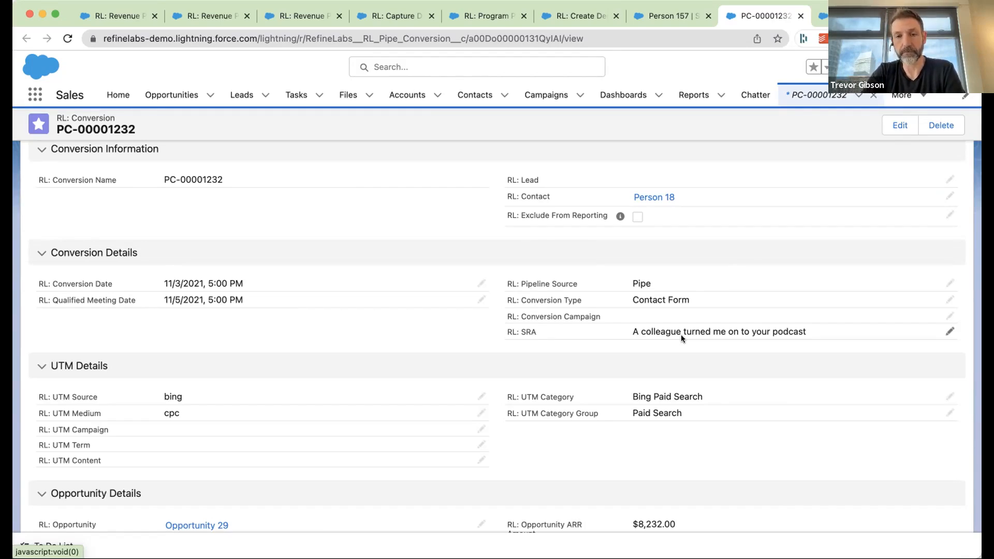
{"action": "scroll", "coordinate": [260, 228], "scroll_direction": "up", "scroll_amount": 2}
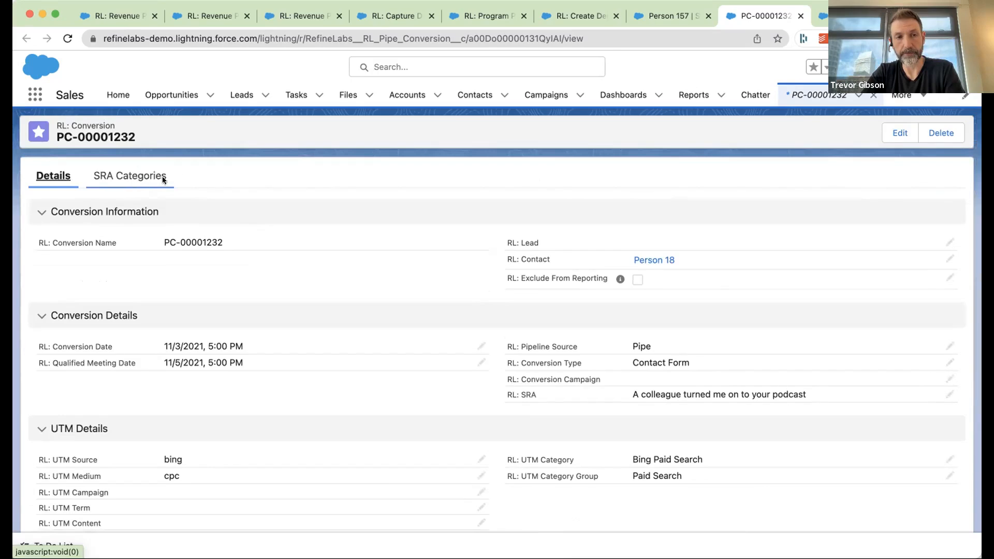
Step: Examine the conversion record's SRA Categories, and return to its Details to review the UTM and Opportunity Details sections
{"action": "left_click", "coordinate": [131, 174]}
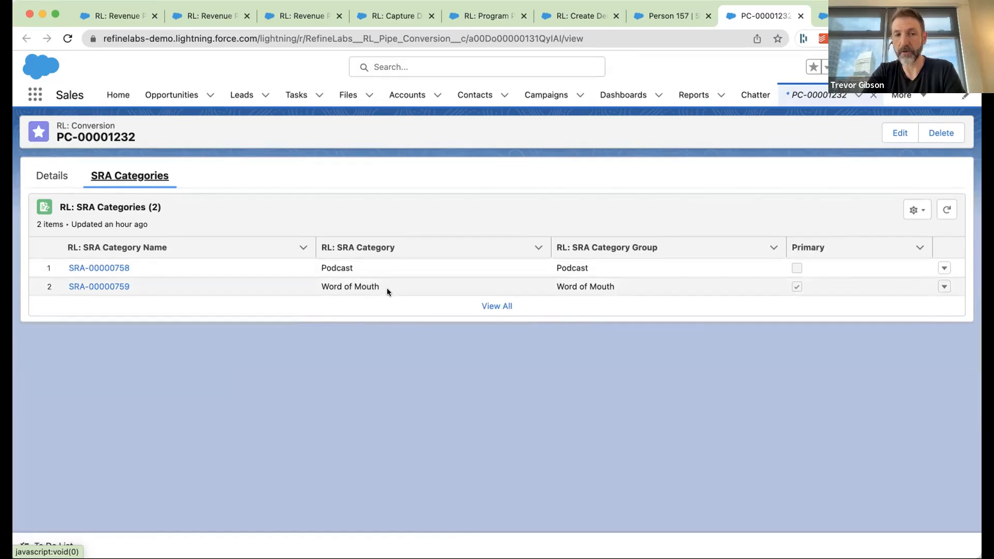
{"action": "left_click", "coordinate": [46, 176]}
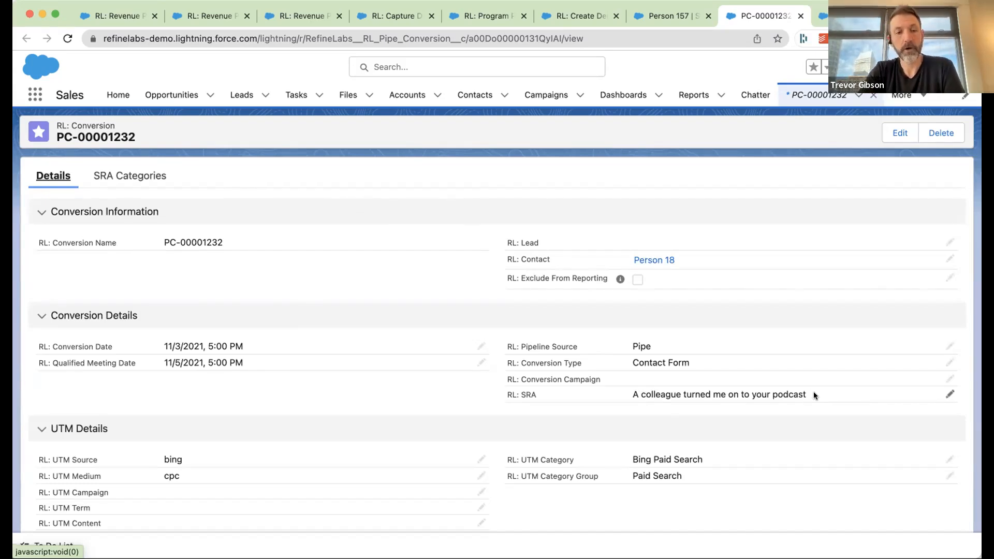
{"action": "scroll", "coordinate": [814, 395], "scroll_direction": "down", "scroll_amount": 3}
{"action": "scroll", "coordinate": [815, 395], "scroll_direction": "down", "scroll_amount": 2}
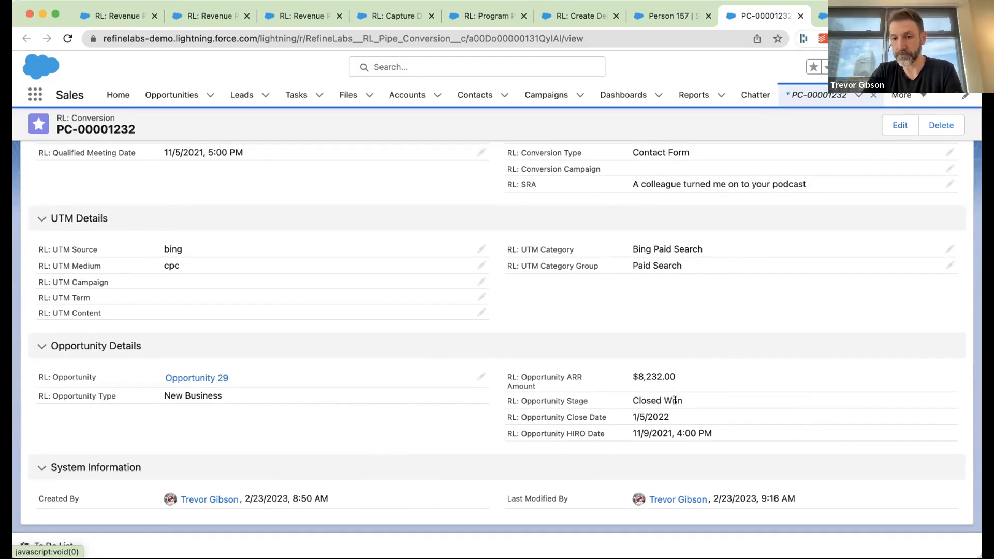
Step: Switch to the RL: Capture Demand dashboard and examine the Closed Won and HIRO Pipeline charts by UTM Category Group
{"action": "key", "text": "ctrl+shift+Tab"}
{"action": "key", "text": "ctrl+shift+Tab"}
{"action": "key", "text": "ctrl+shift+Tab"}
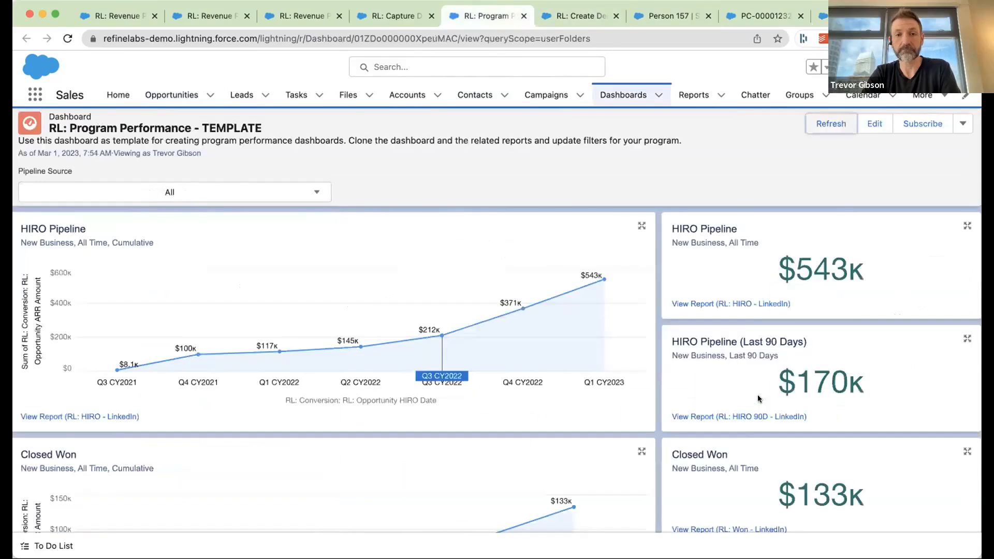
{"action": "key", "text": "ctrl+shift+Tab"}
{"action": "scroll", "coordinate": [645, 288], "scroll_direction": "up", "scroll_amount": 10}
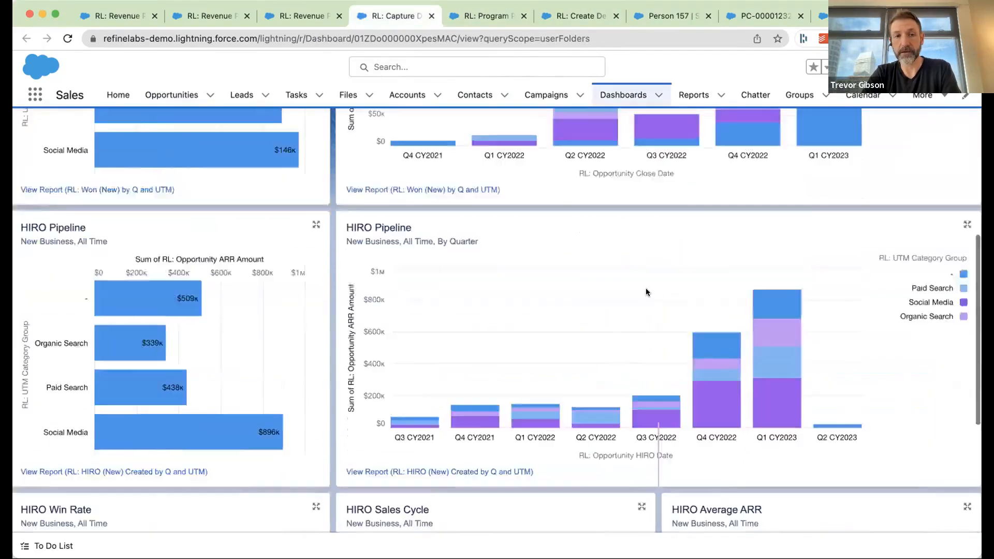
{"action": "scroll", "coordinate": [284, 472], "scroll_direction": "down", "scroll_amount": 5}
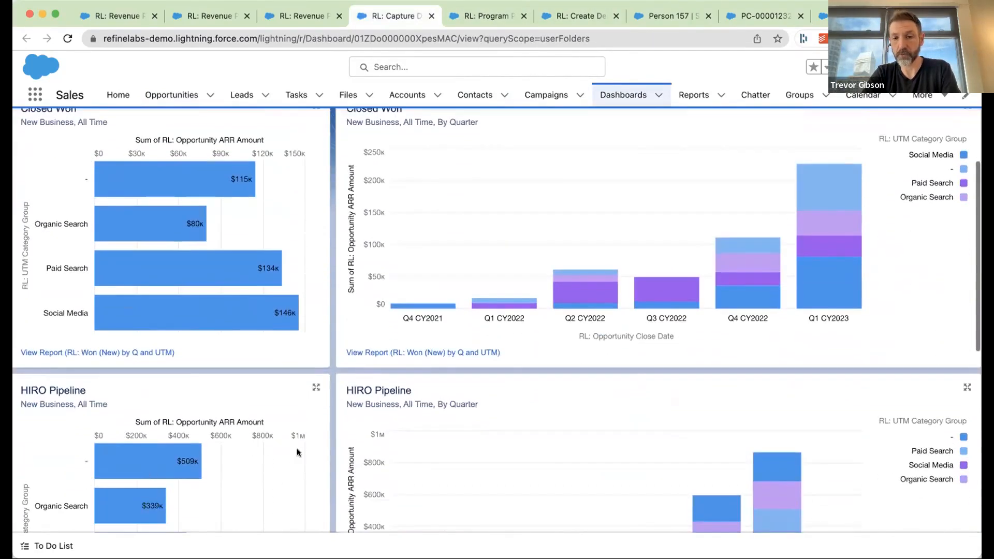
{"action": "scroll", "coordinate": [643, 471], "scroll_direction": "down", "scroll_amount": 5}
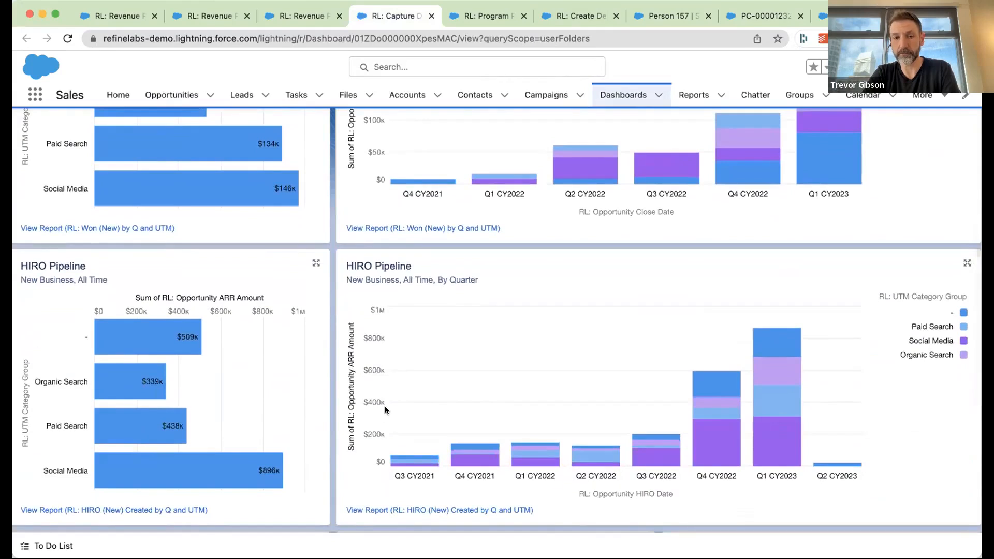
{"action": "mouse_move", "coordinate": [770, 463]}
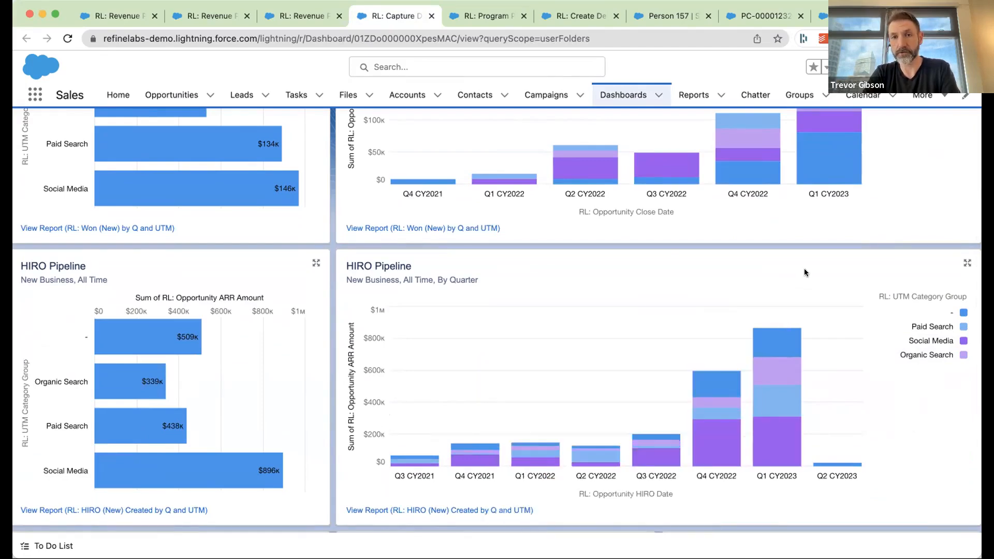
Step: Return to the RL: Revenue Performance by UTM Category - Quarter dashboard and review its quarterly metrics
{"action": "key", "text": "ctrl+shift+Tab"}
{"action": "scroll", "coordinate": [805, 271], "scroll_direction": "up", "scroll_amount": 10}
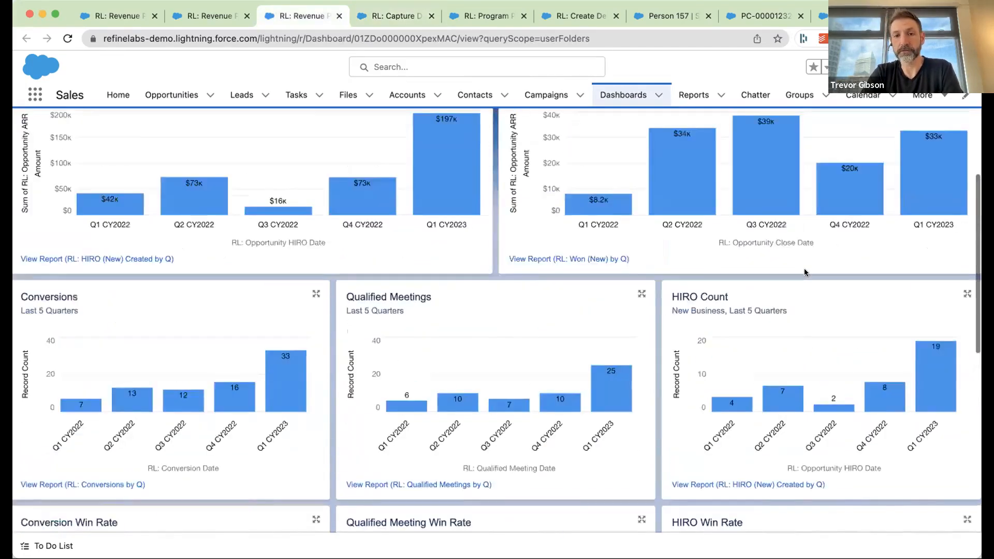